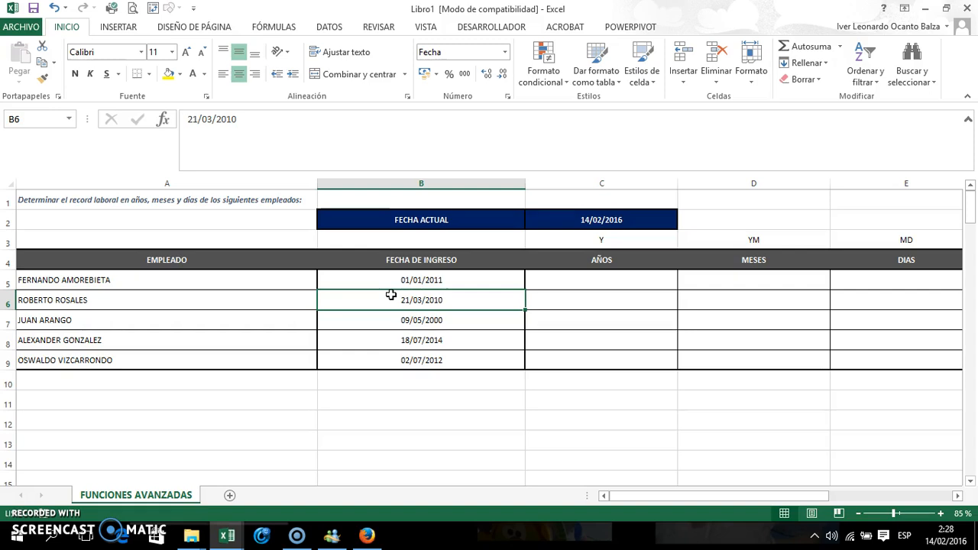
- Examine the employee table's name, hire date, current date, years, months, days and status columns
drag(245, 259, 244, 362)
drag(446, 263, 444, 354)
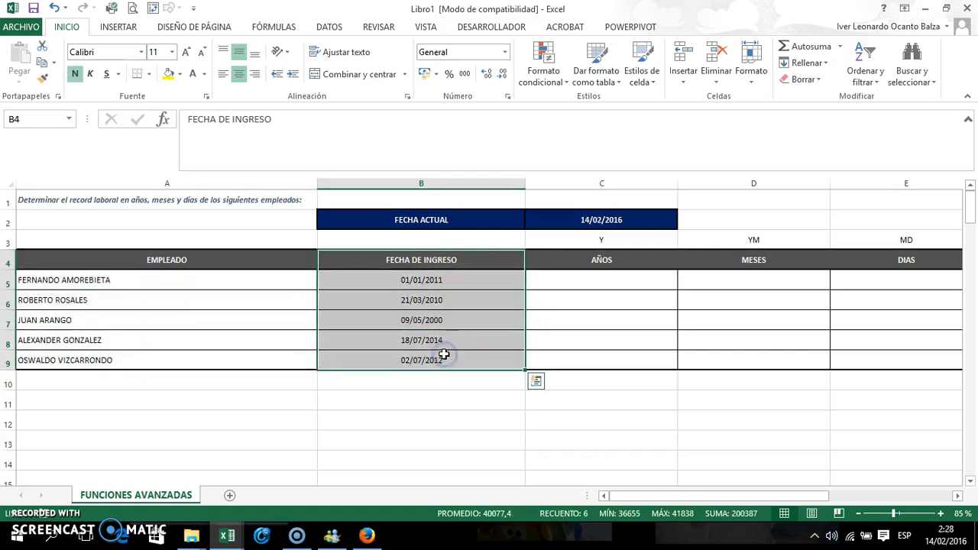
click(605, 216)
click(623, 284)
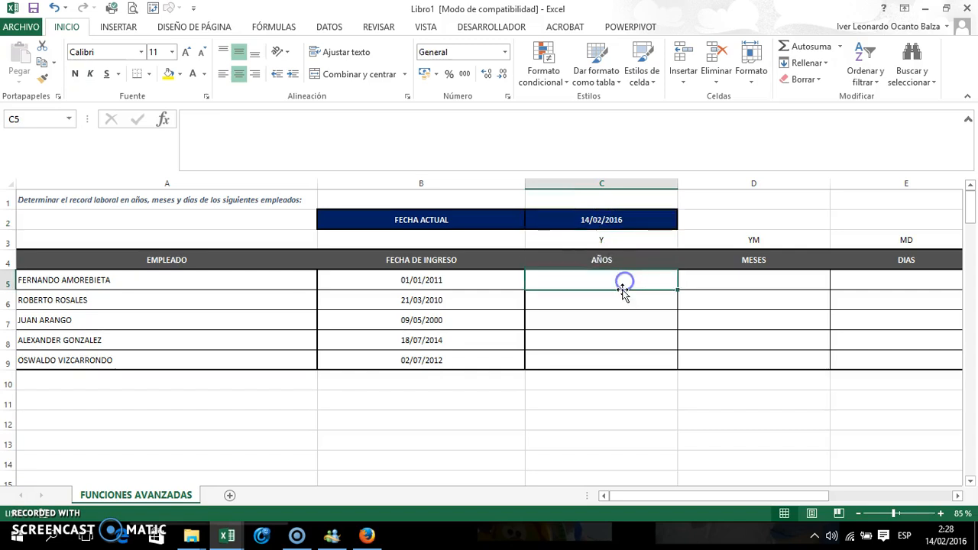
key(Right)
key(Right)
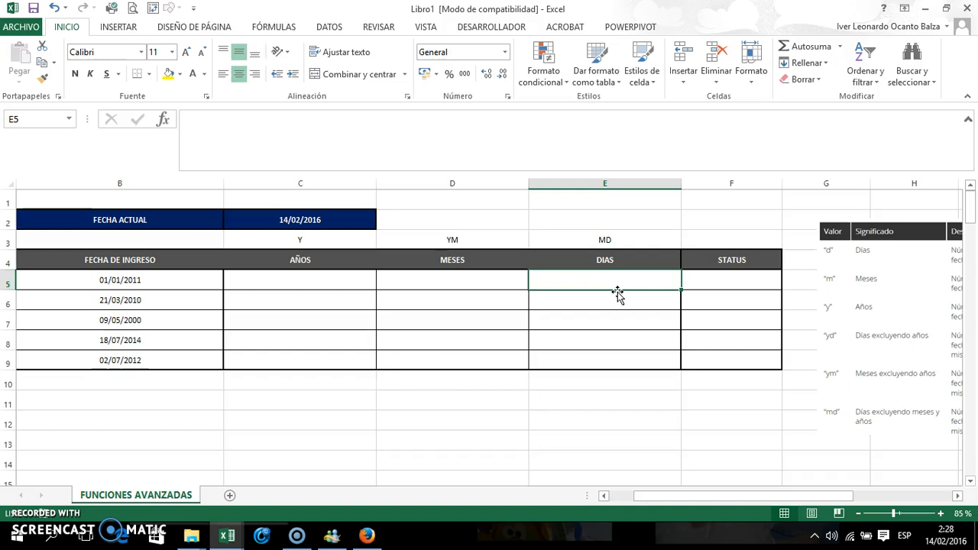
drag(339, 200, 349, 349)
drag(447, 244, 467, 356)
drag(627, 198, 631, 370)
drag(738, 199, 733, 360)
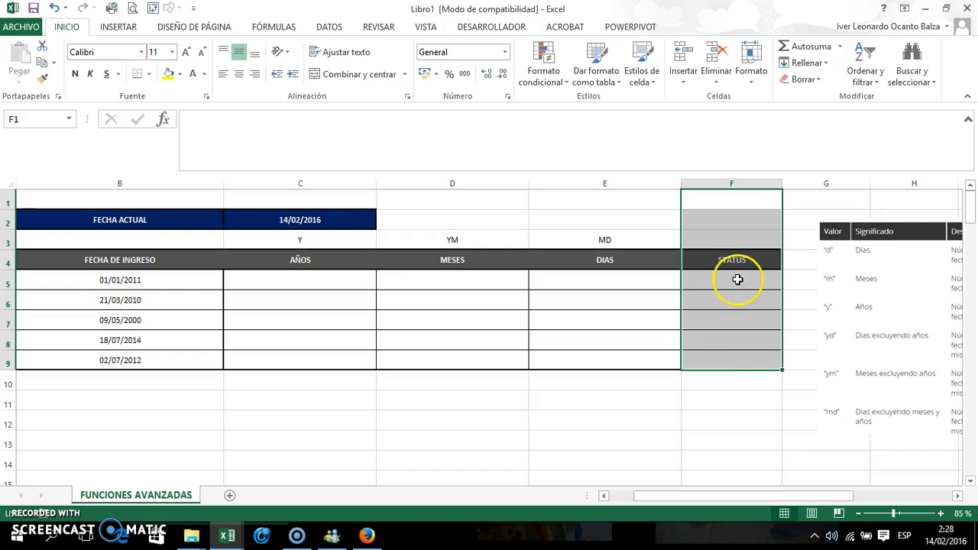
click(625, 284)
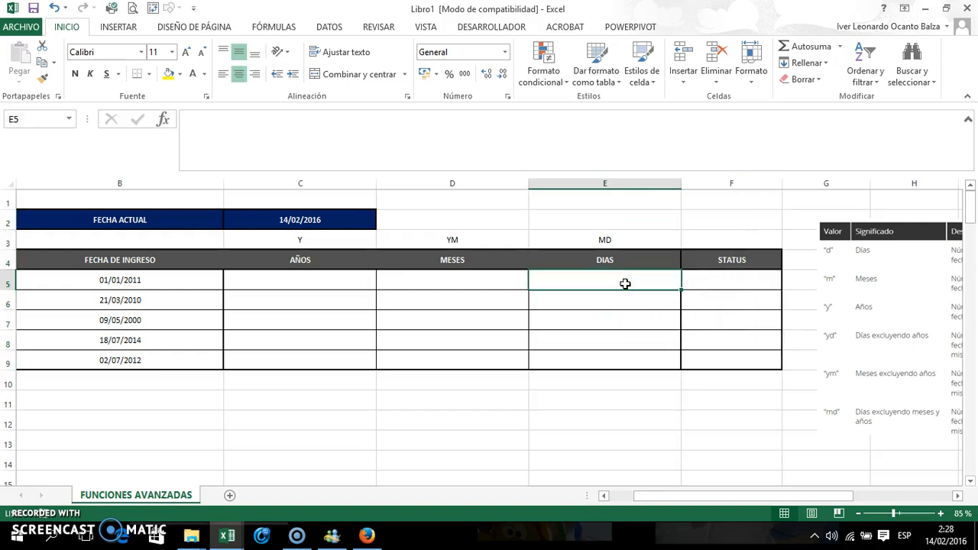
key(Left)
key(Left)
key(Left)
key(Left)
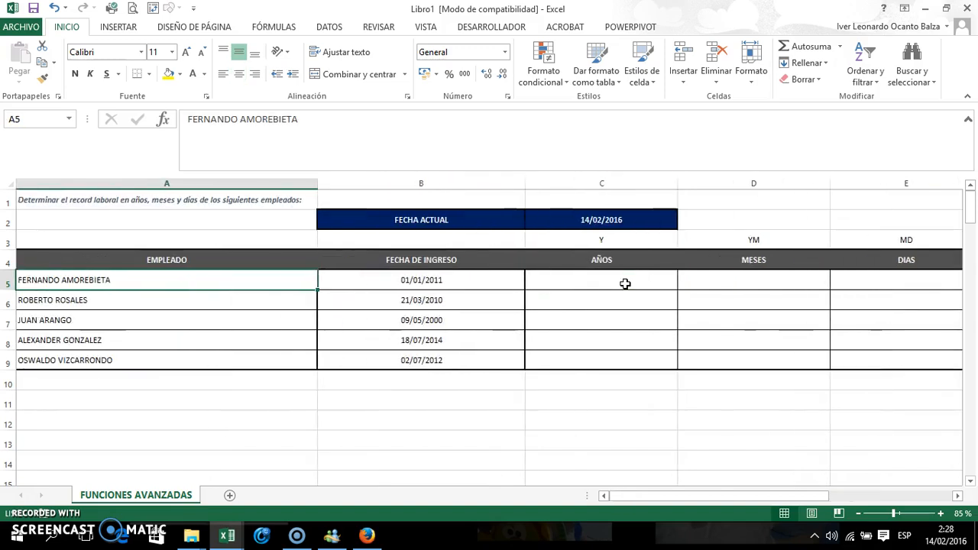
- Enter the formula =SIFECHA(B5;C2;"Y") in cell C5 to calculate the first employee's completed years of service
key(Right)
key(Right)
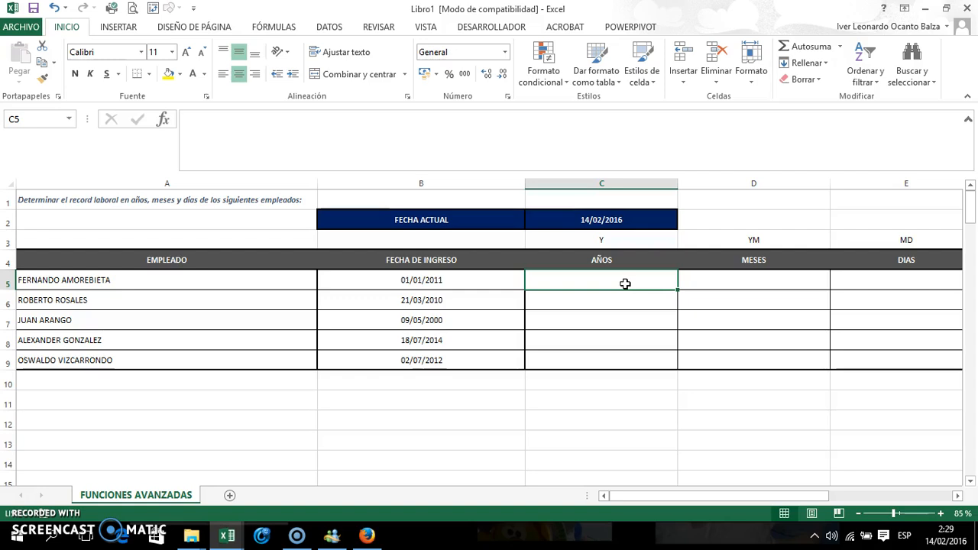
text(=sifecha()
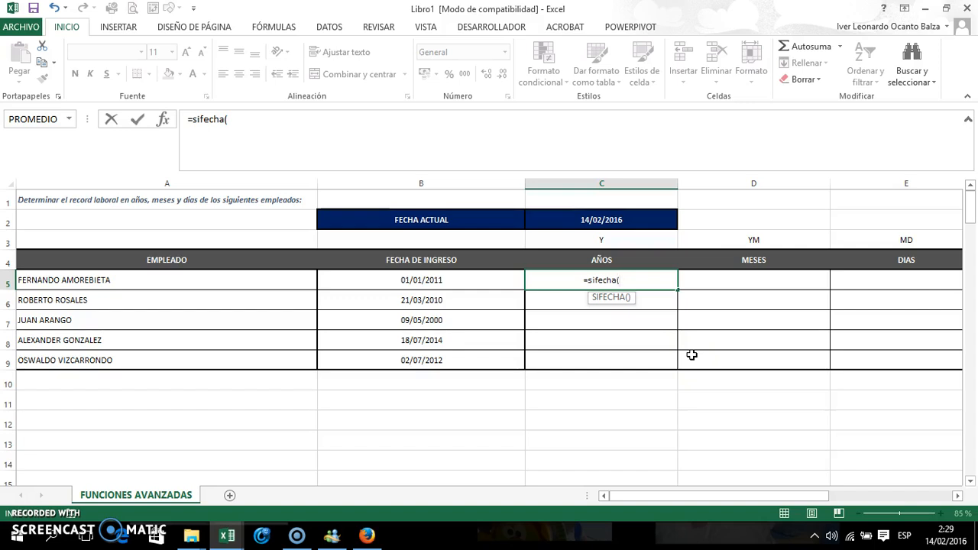
click(487, 278)
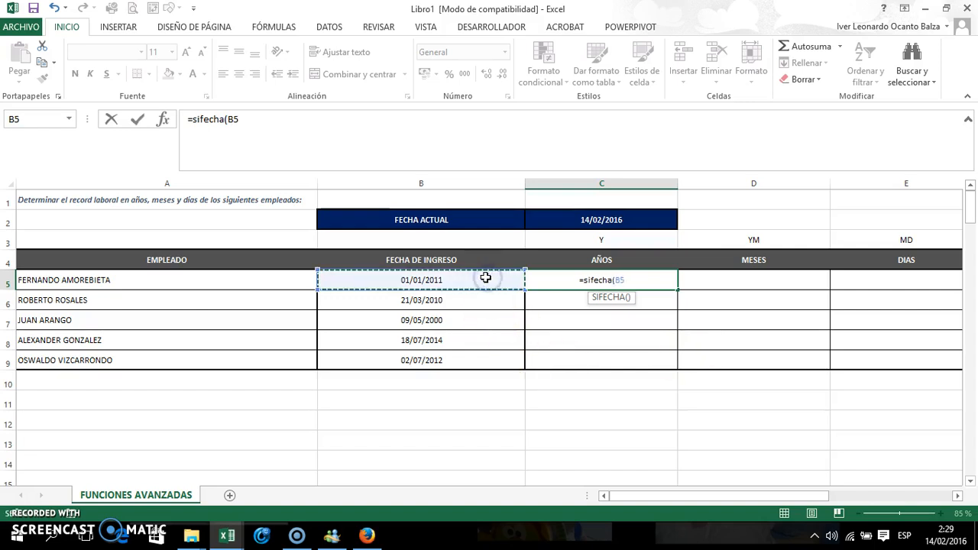
text(;)
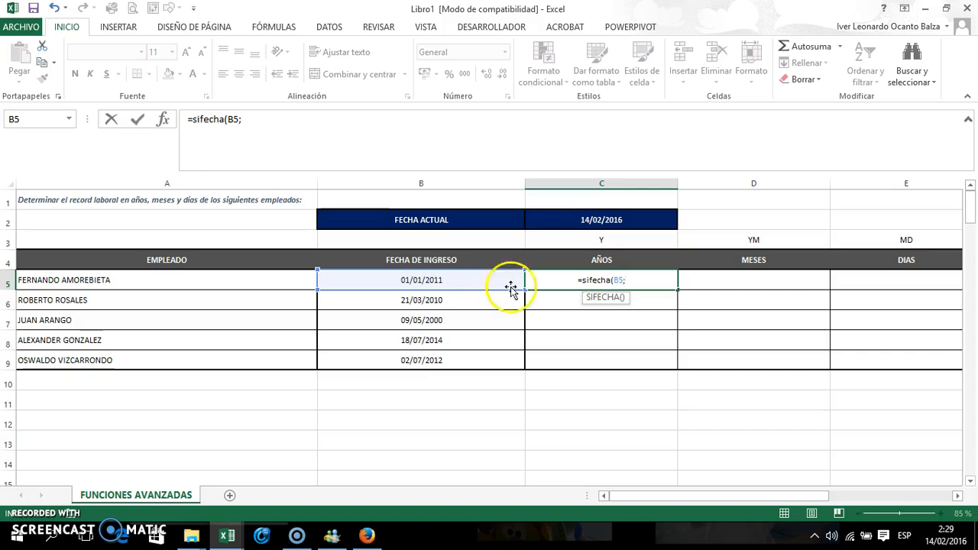
click(620, 220)
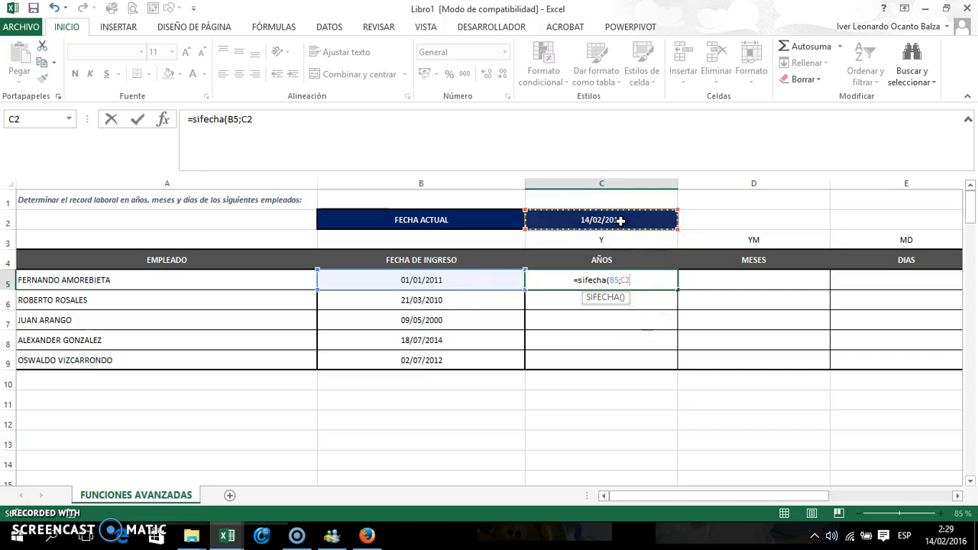
text(;)
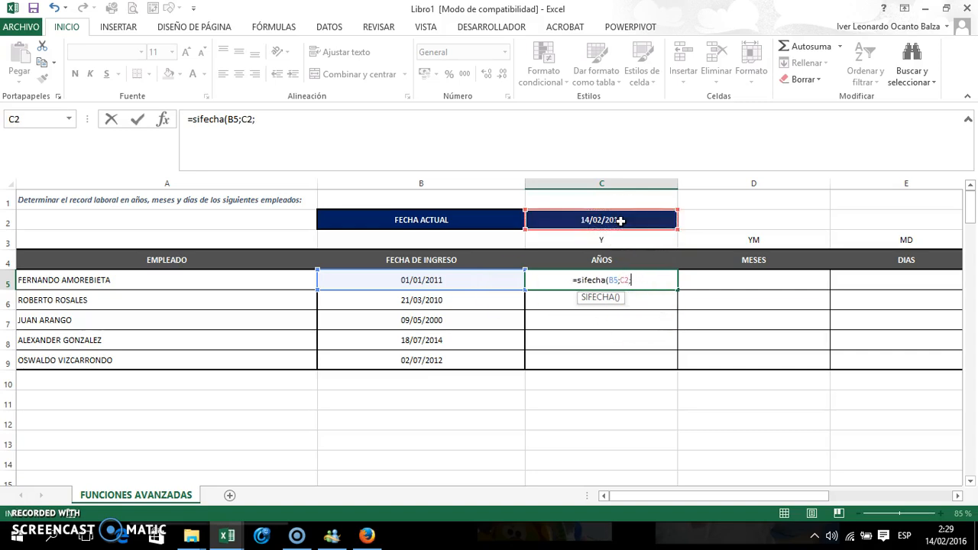
text("Y)
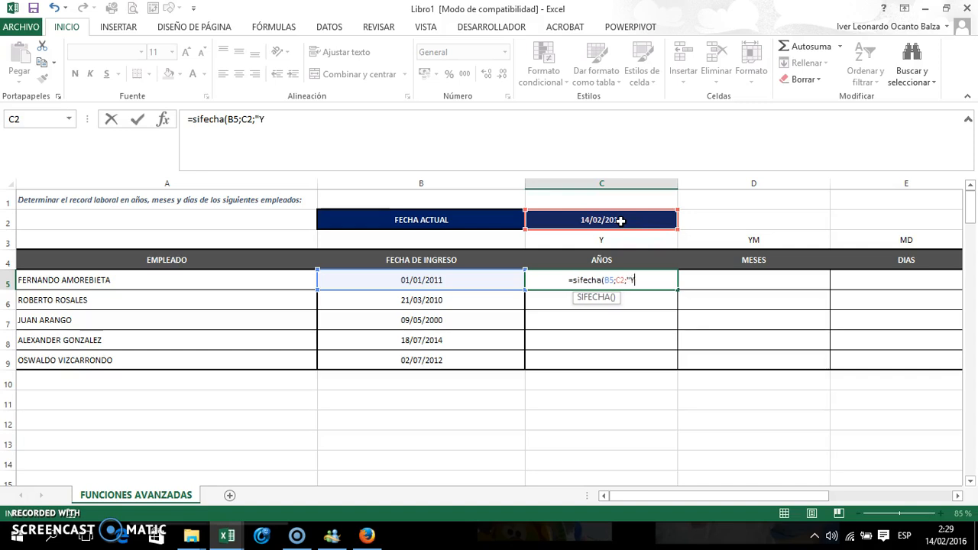
text(")
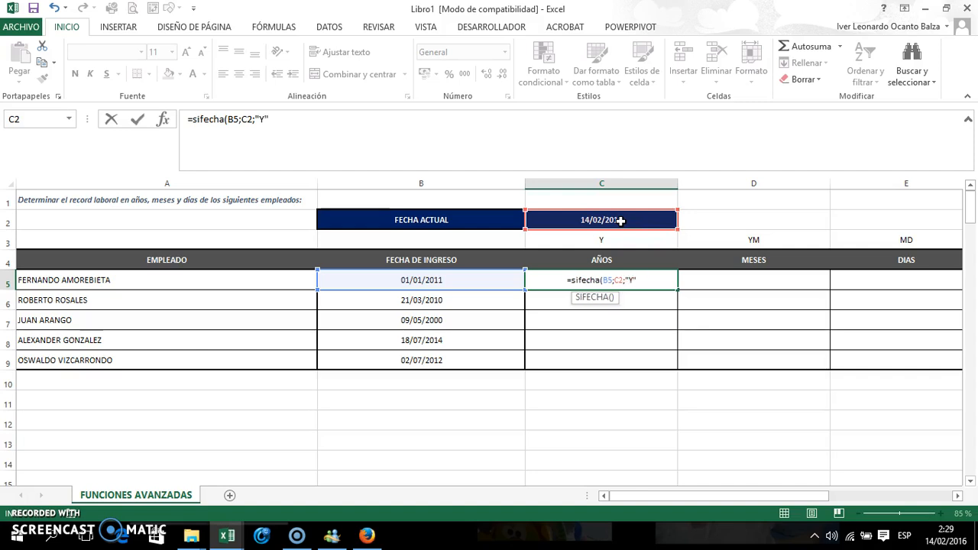
text())
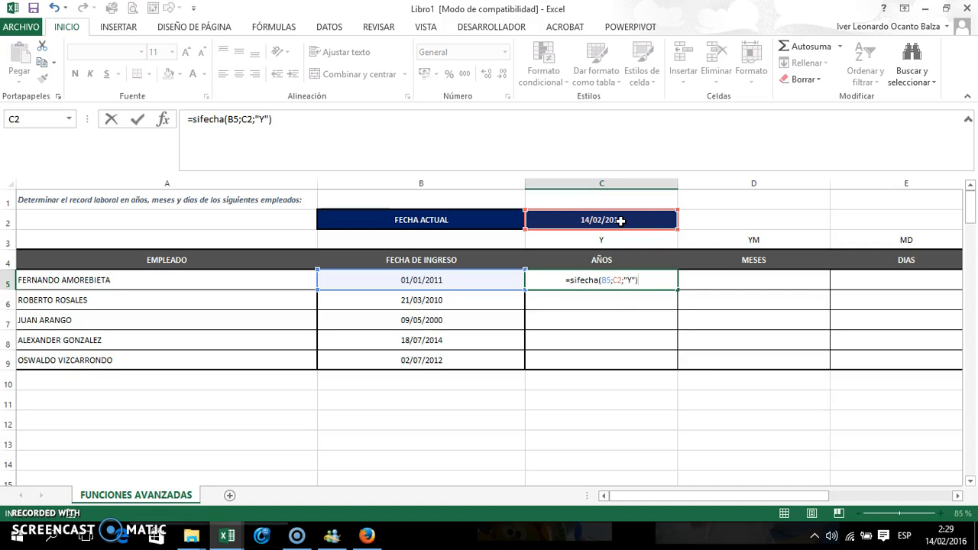
key(Return)
- Make the current-date reference in C5's formula absolute, as $C$2
key(Up)
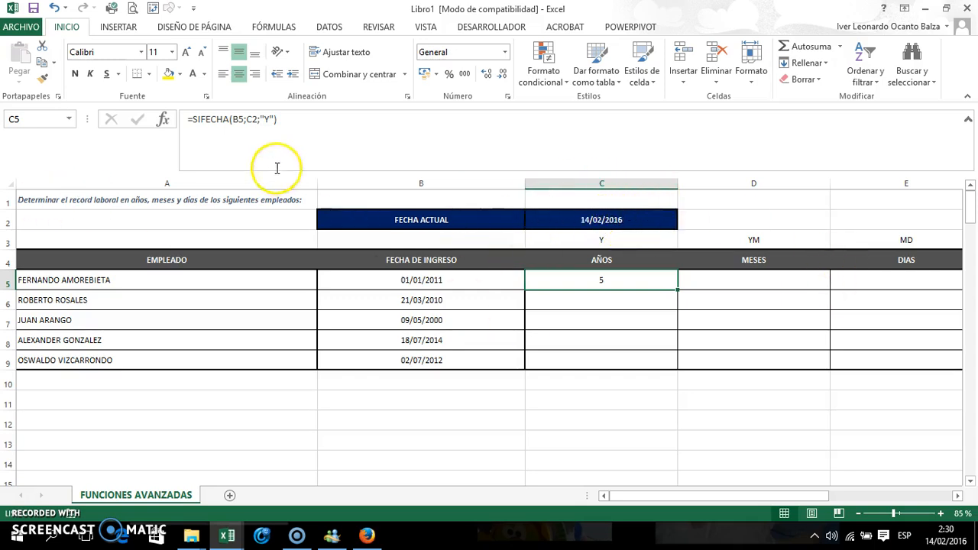
click(253, 118)
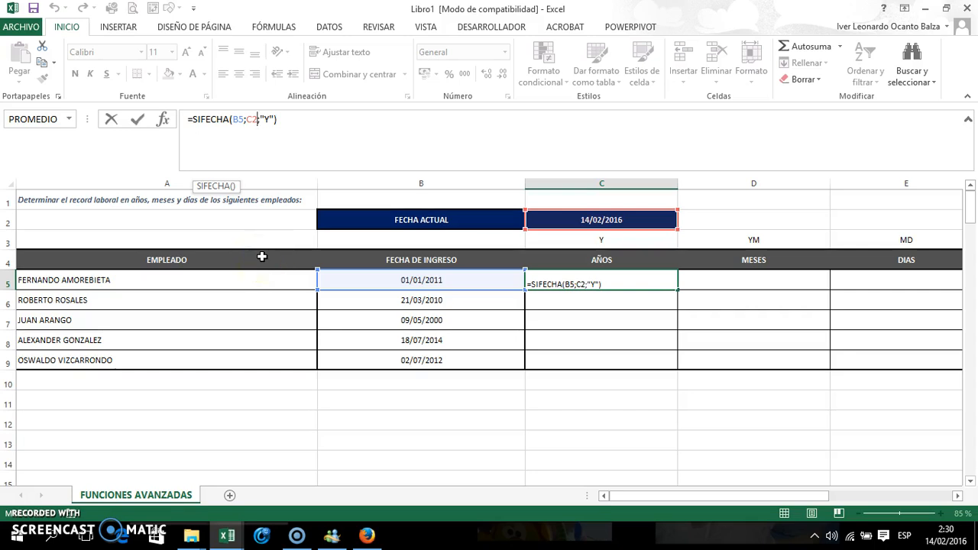
key(F4)
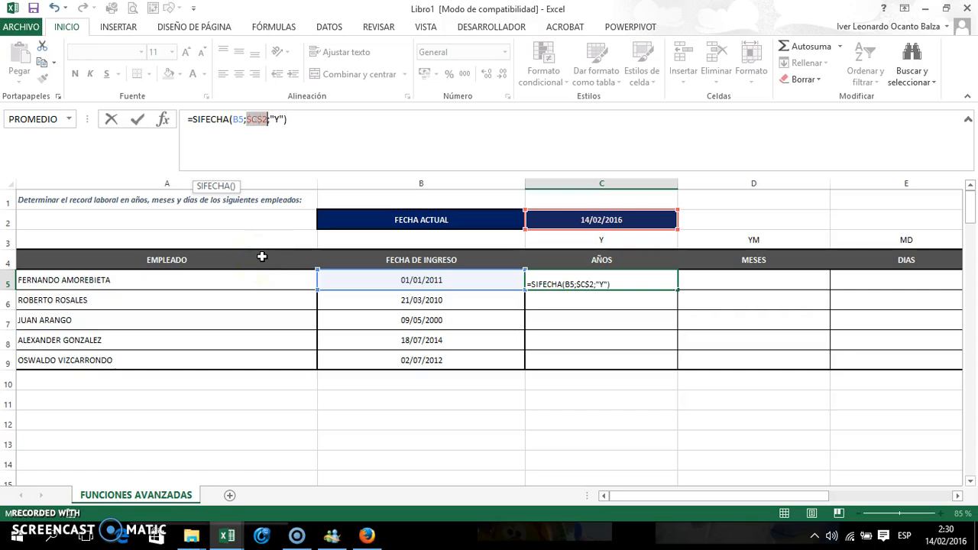
click(234, 63)
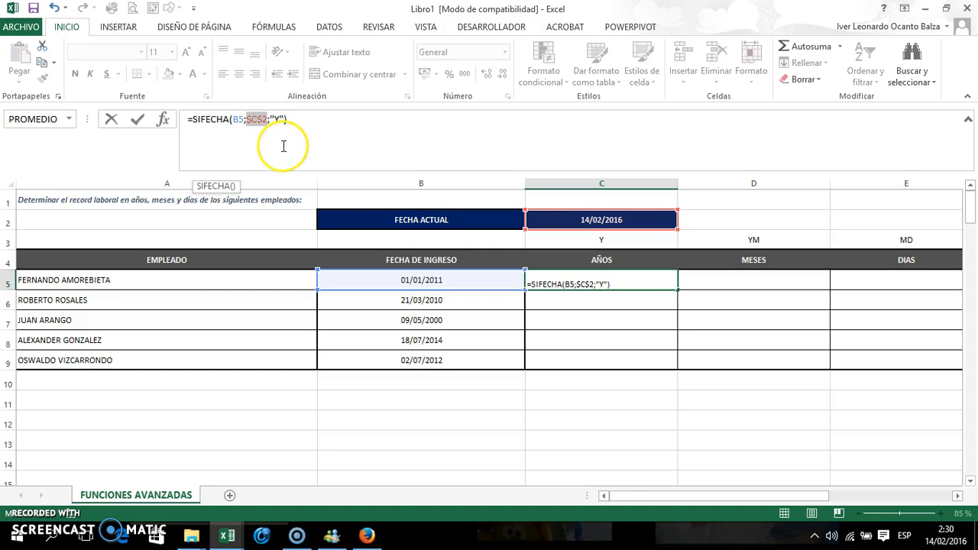
key(Return)
- Fill the AÑOS formula from C5 down to C9 without copying the formatting
key(Up)
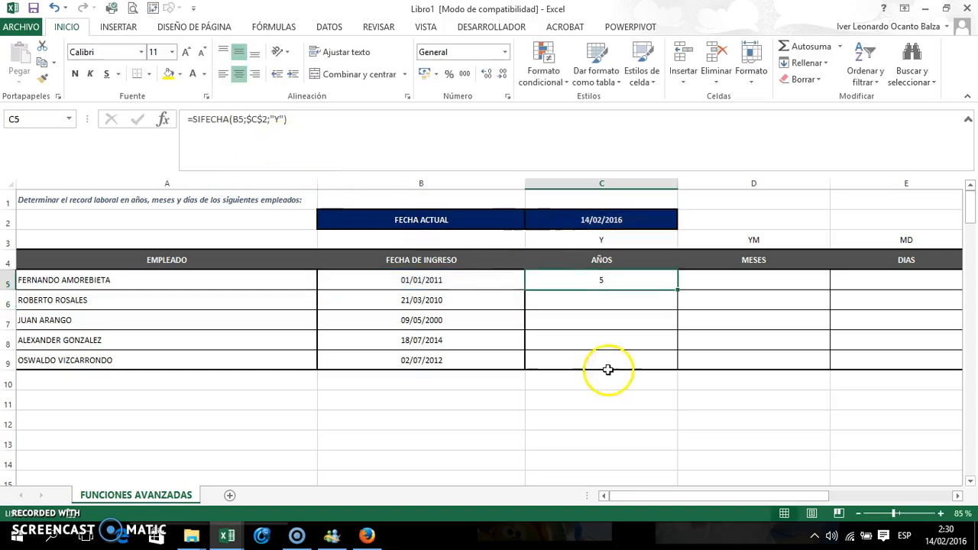
double_click(677, 289)
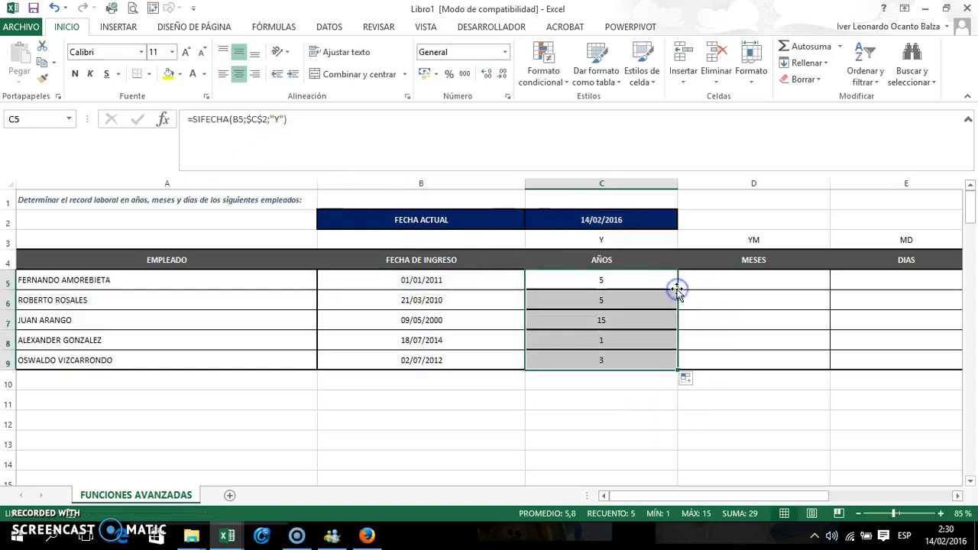
click(688, 378)
click(727, 431)
click(625, 299)
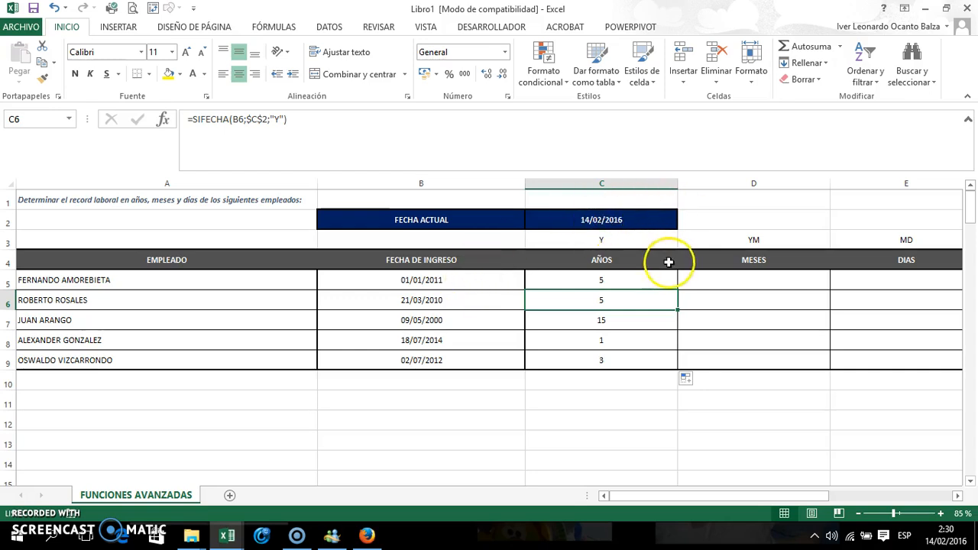
- Copy C5's formula text into D5 and change its unit to "YM", giving =SIFECHA(B5;$C$2;"YM")
click(639, 276)
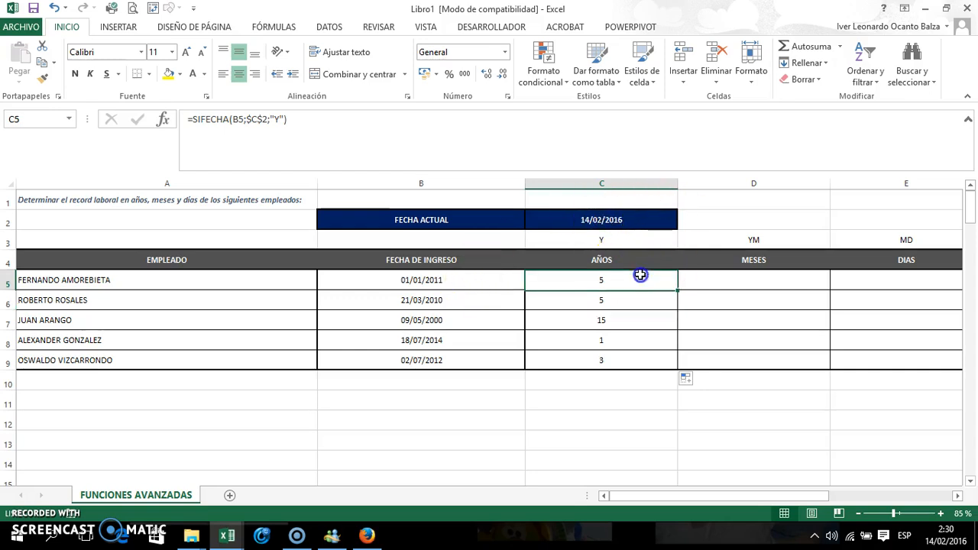
click(328, 133)
key(Escape)
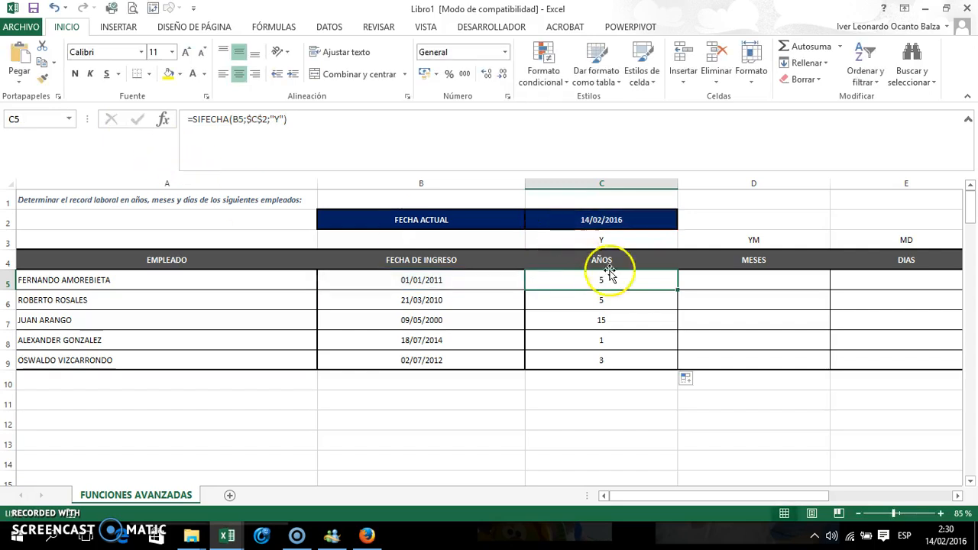
click(745, 278)
click(294, 136)
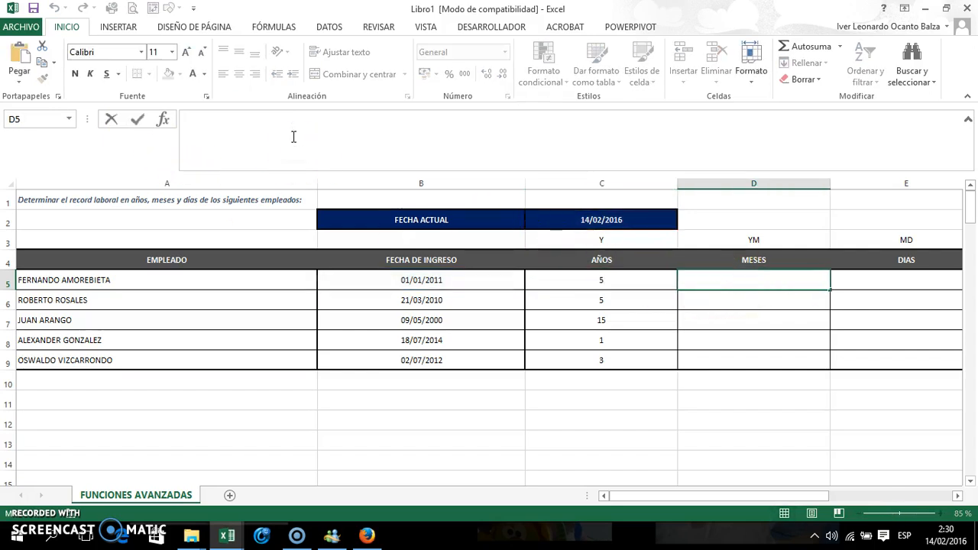
key(ctrl+v)
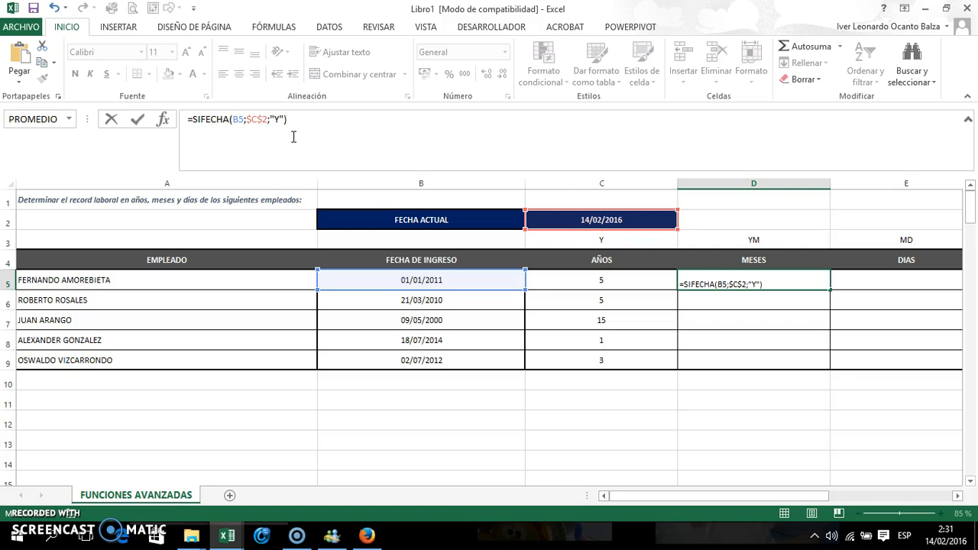
key(Left)
key(Left)
key(Left)
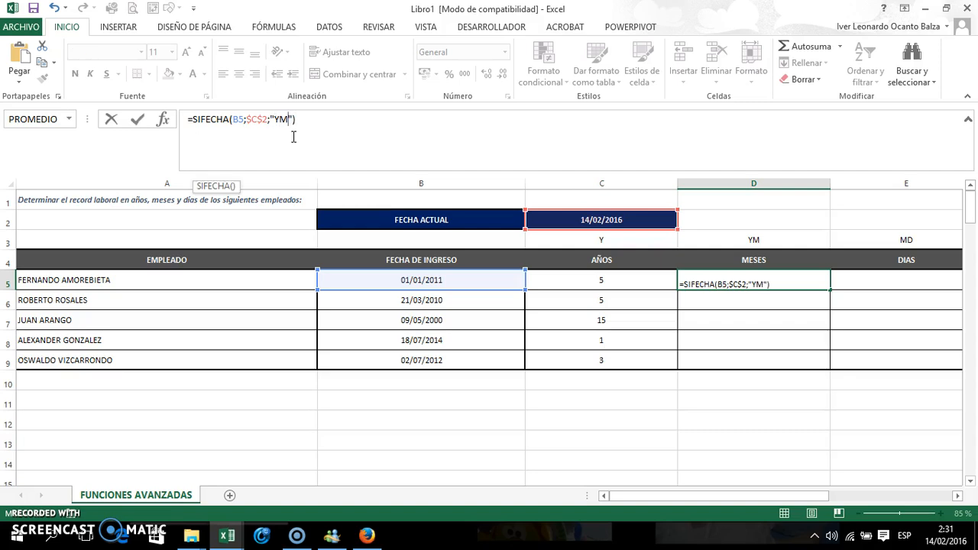
key(Return)
key(Up)
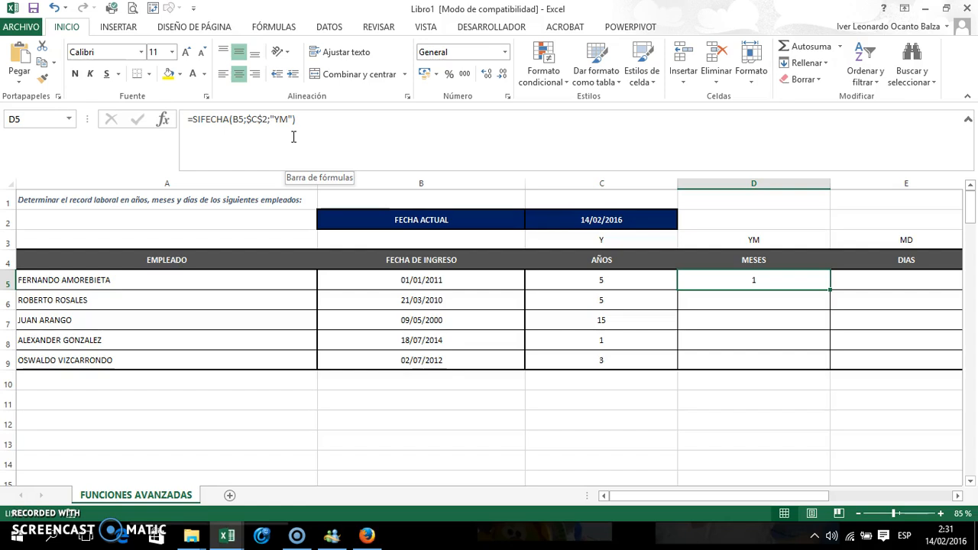
- Review the reference table of SIFECHA unit codes and their meanings beside the STATUS column
key(Right)
key(Right)
key(Right)
key(Right)
key(Right)
key(Right)
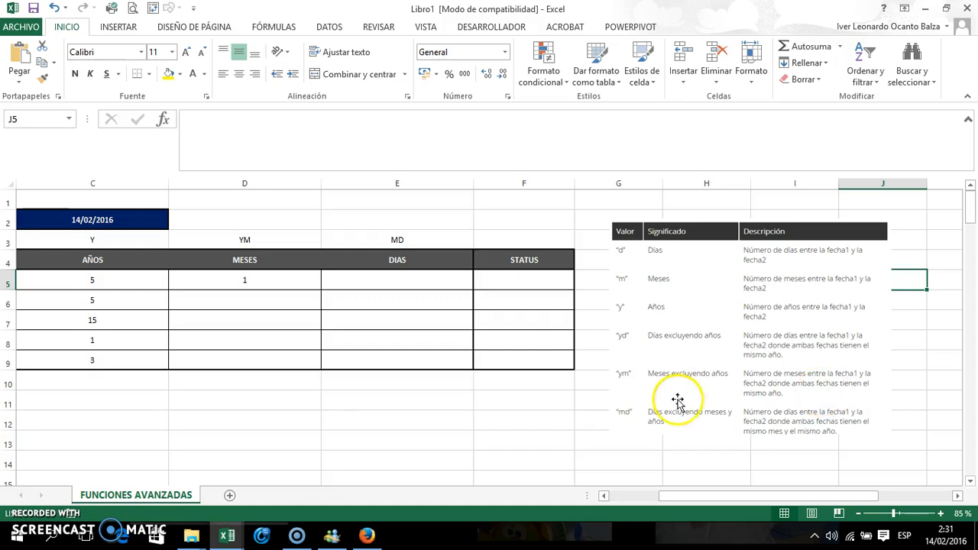
click(224, 345)
key(Home)
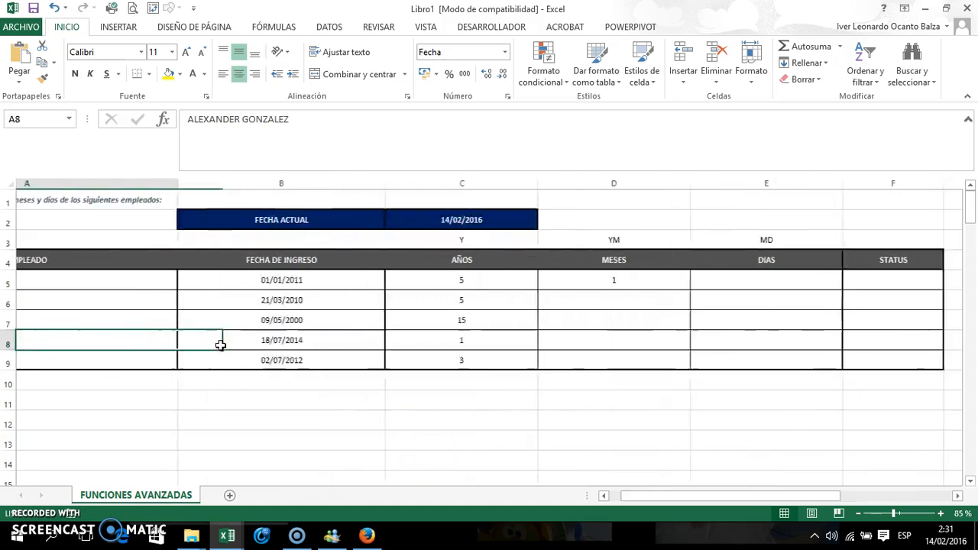
- Fill the MESES formula from D5 down to D9 without copying the formatting, and check row 6 against its hire date
click(731, 284)
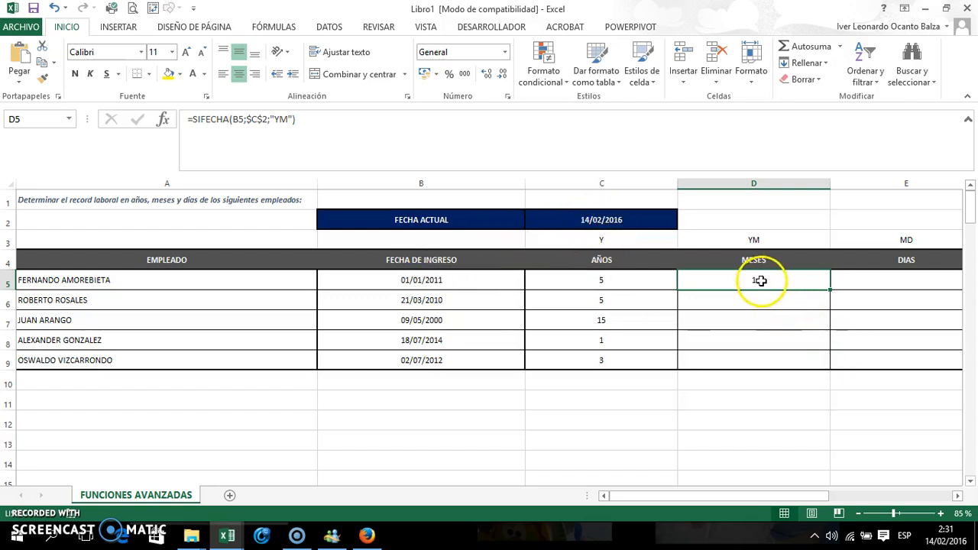
double_click(830, 290)
click(840, 377)
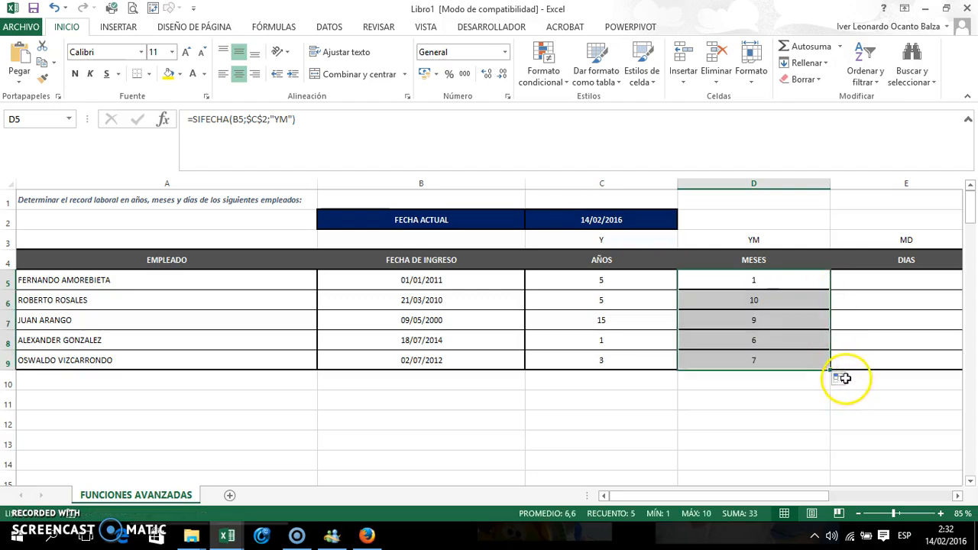
click(853, 430)
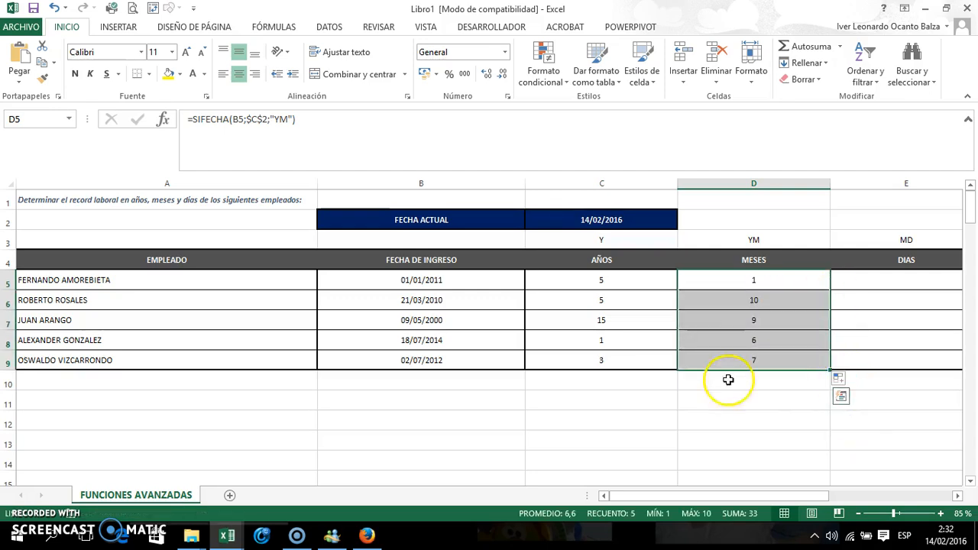
click(709, 301)
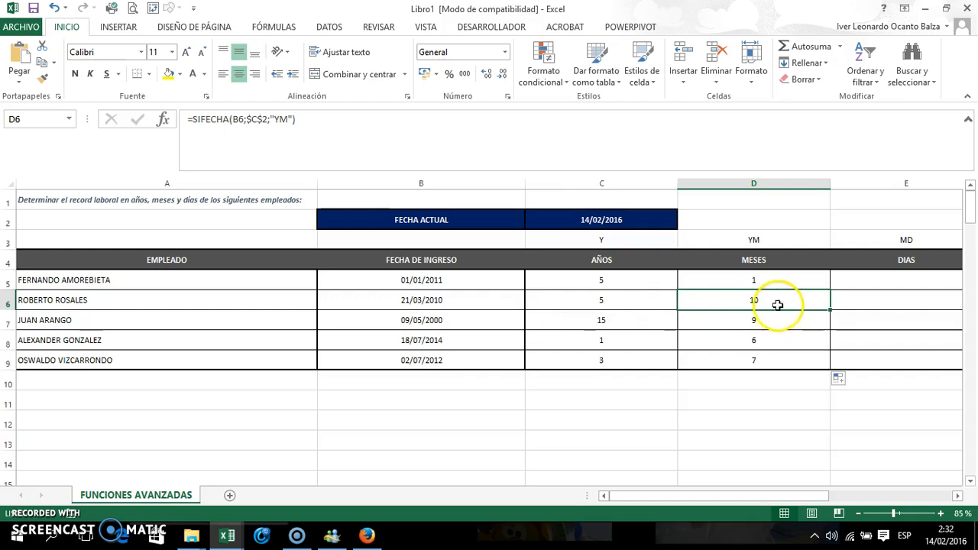
click(441, 301)
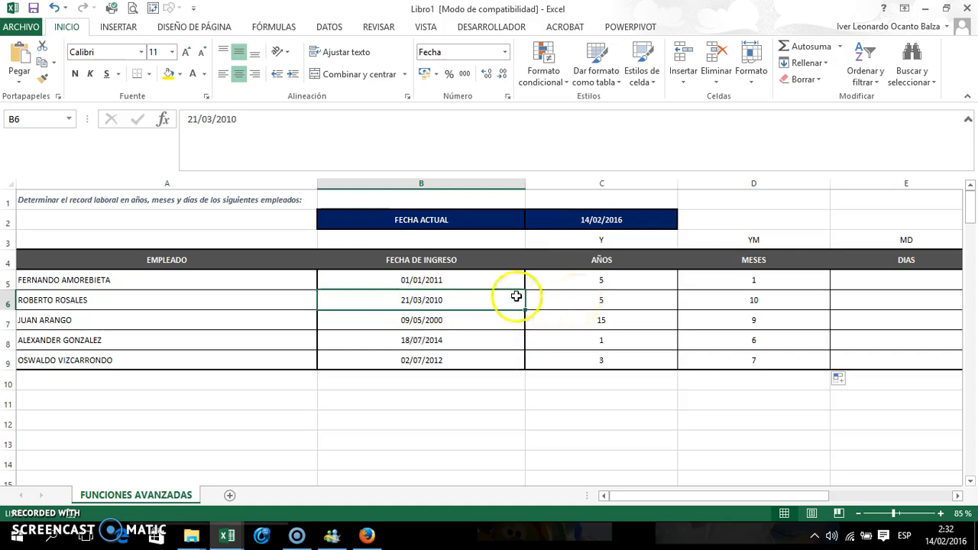
- Compare the MESES results in rows 7 and 9 with the hire dates and the current date
click(447, 326)
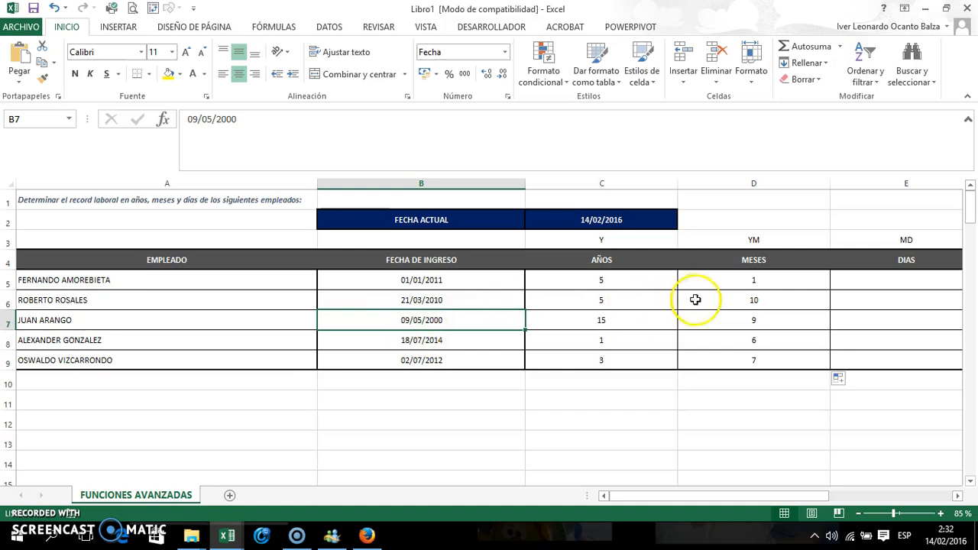
click(751, 315)
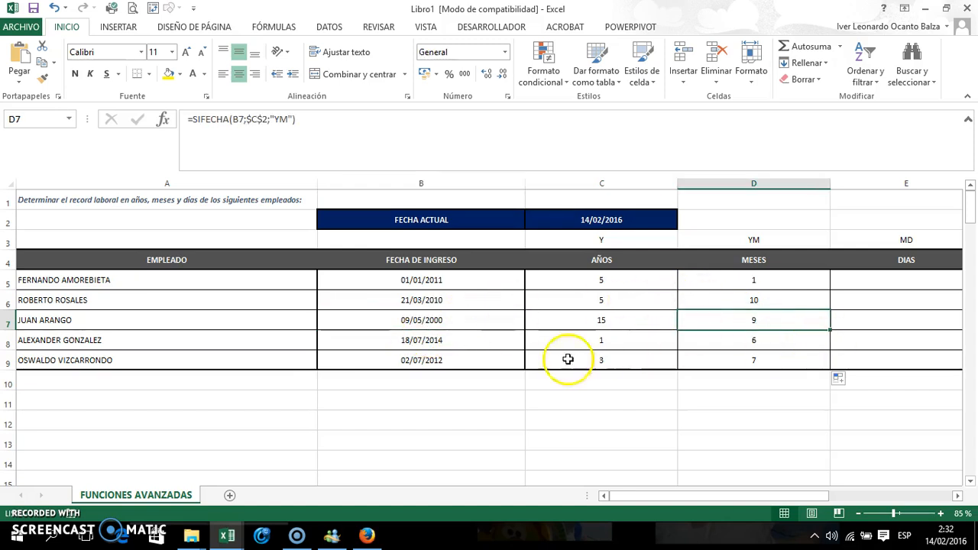
click(754, 360)
- Copy D5's formula text into E5 and change its unit to "MD", giving =SIFECHA(B5;$C$2;"MD")
click(793, 280)
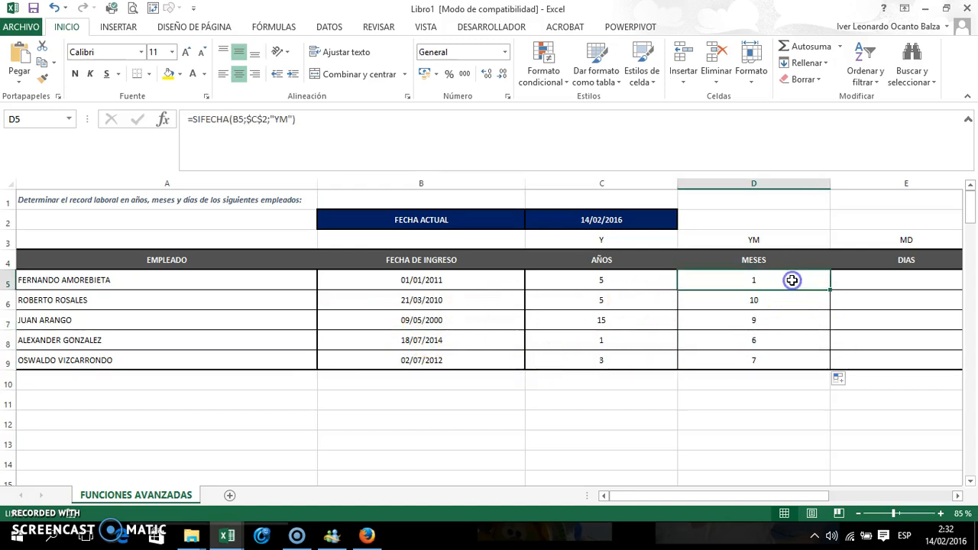
click(330, 143)
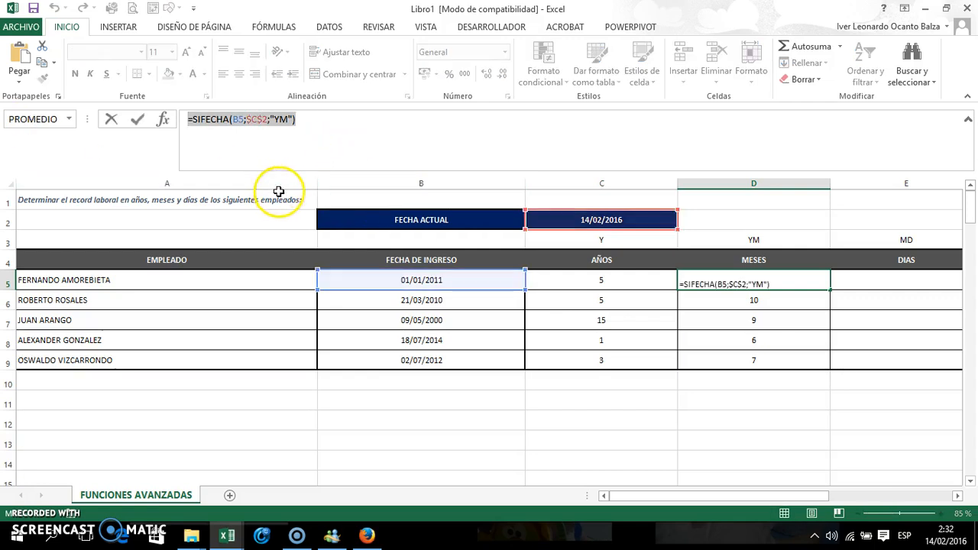
key(Escape)
click(890, 286)
click(292, 130)
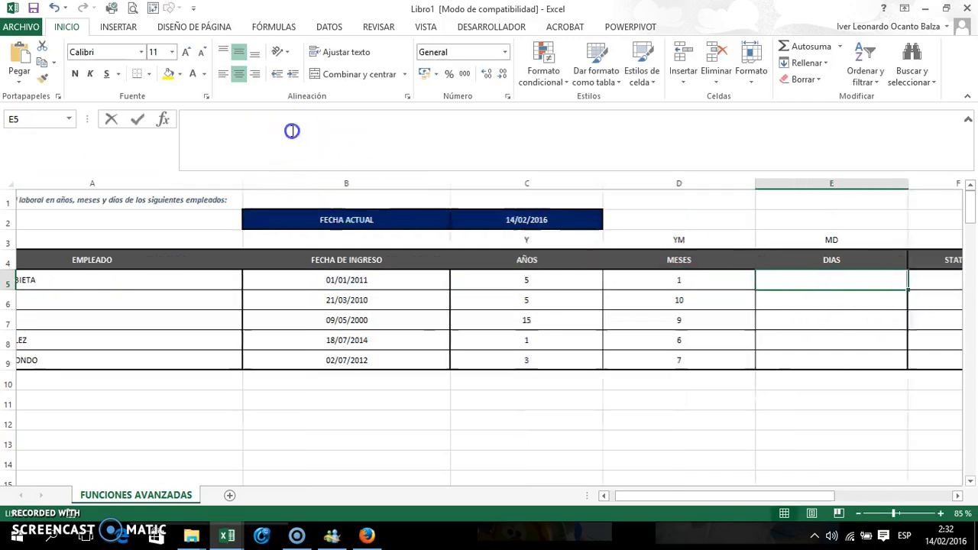
text(=SIFECHA(B5;$C$2;"YM"))
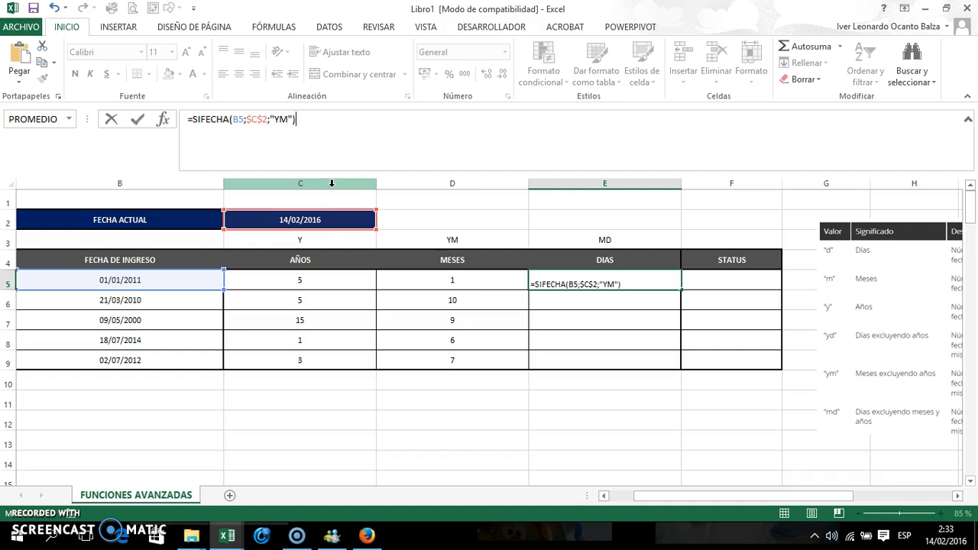
click(279, 119)
key(BackSpace)
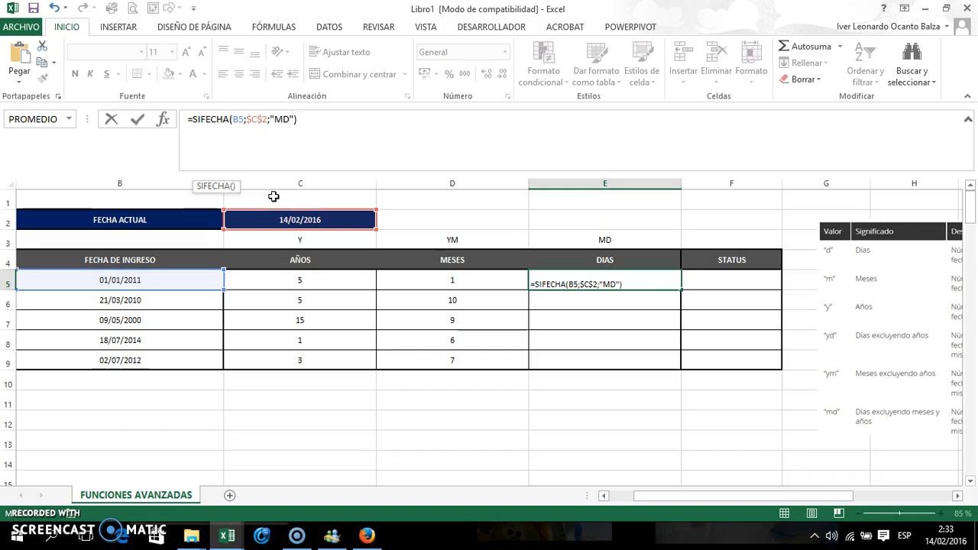
text(D)
key(Return)
- Fill the DIAS formula from E5 down to E9 without copying the formatting
key(Right)
key(Right)
key(Right)
key(Right)
key(Right)
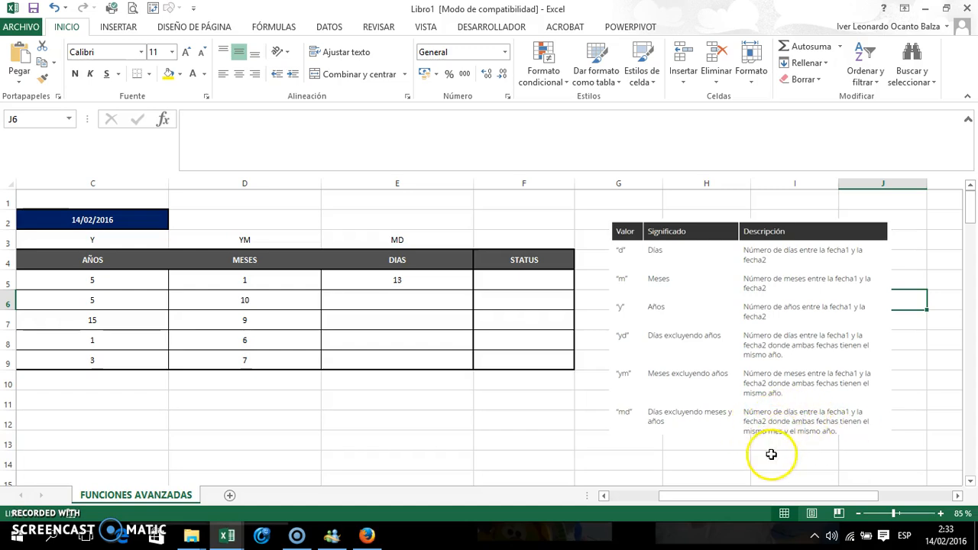
click(432, 285)
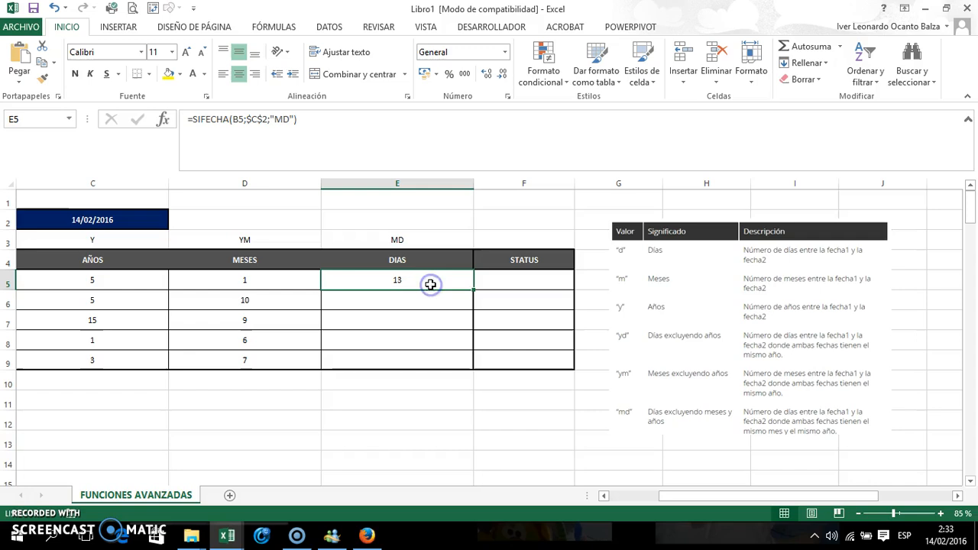
double_click(472, 289)
click(487, 379)
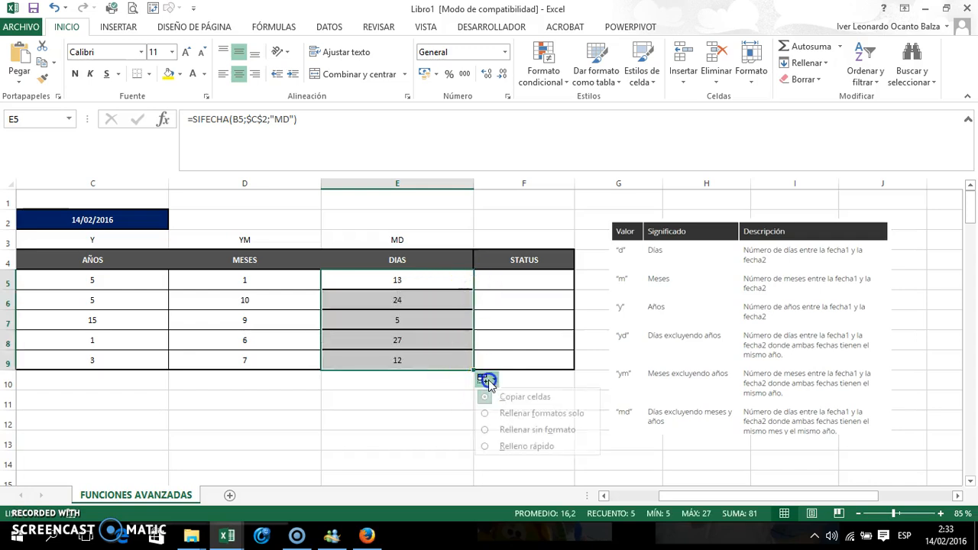
click(505, 428)
click(499, 318)
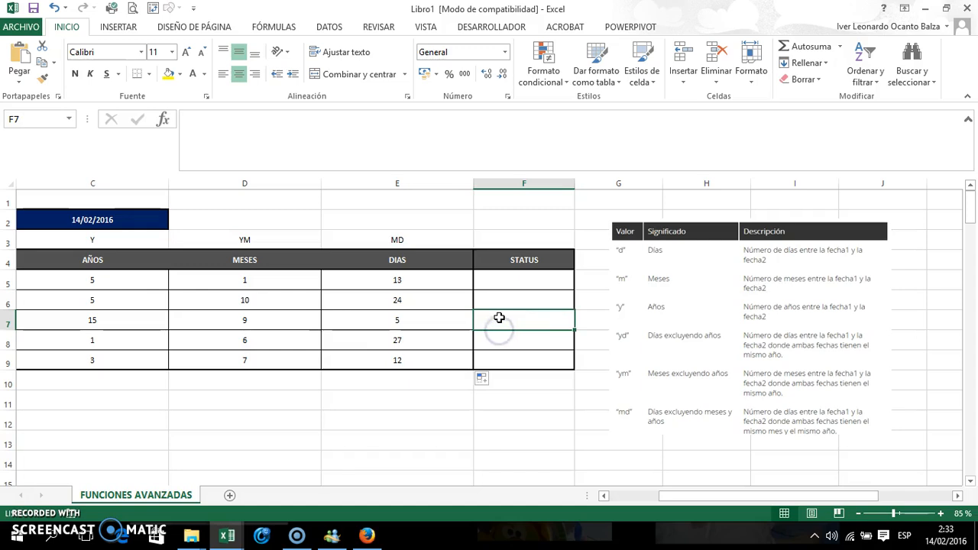
- Check the DIAS results in rows 5 to 8 against each hire date and the current date in C2
key(Left)
key(Left)
key(Left)
key(Left)
key(Left)
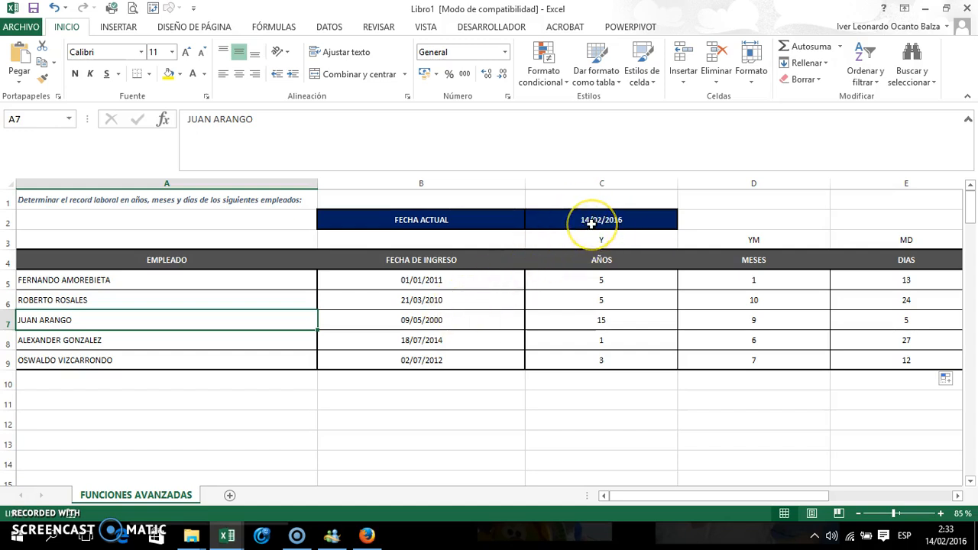
click(846, 300)
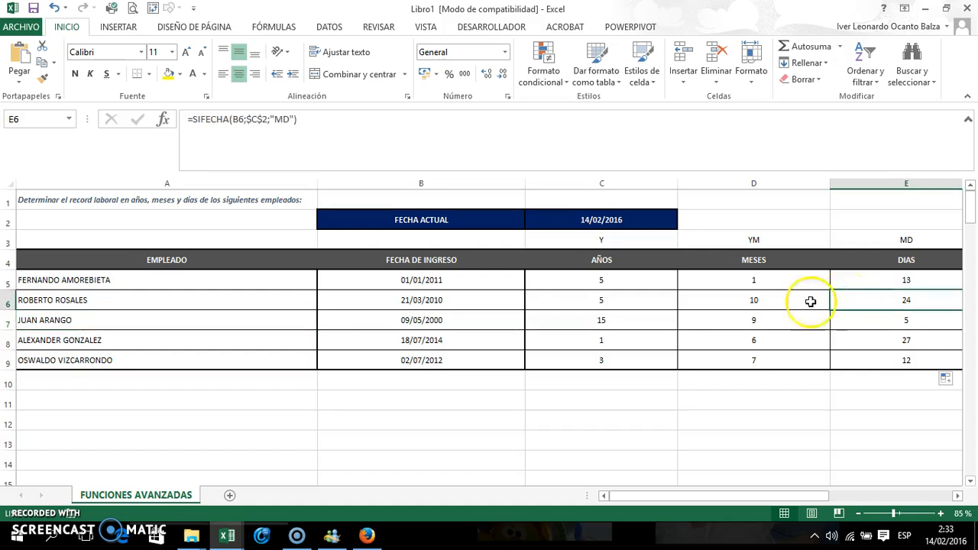
click(886, 283)
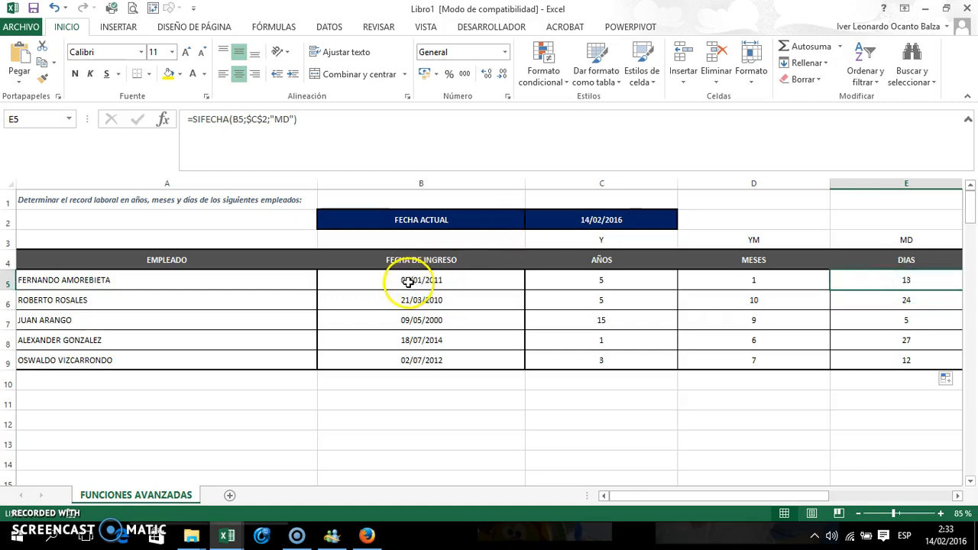
click(914, 303)
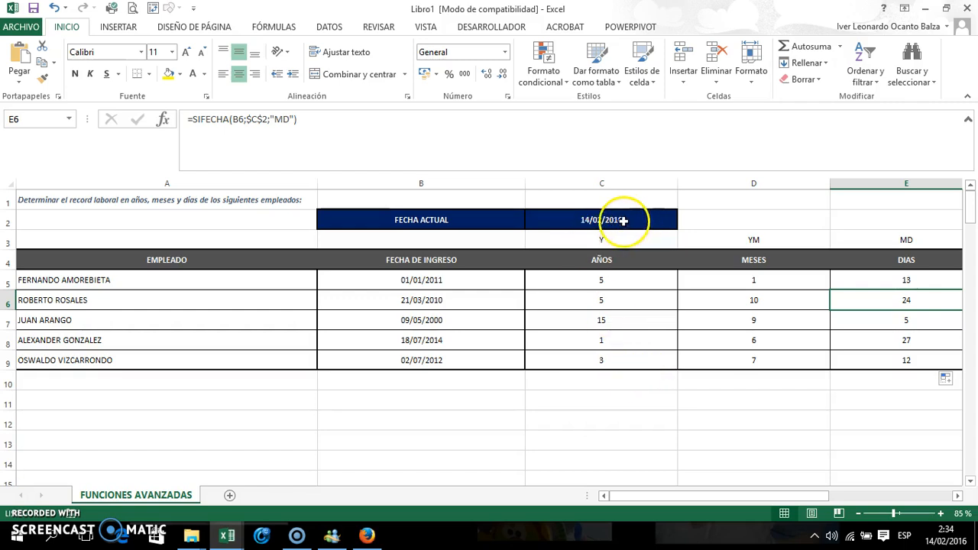
click(901, 321)
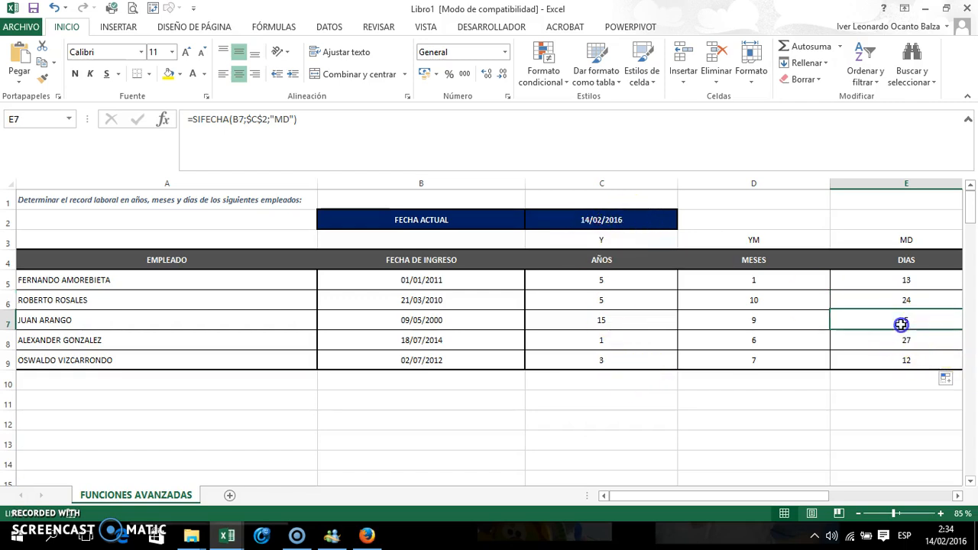
click(437, 324)
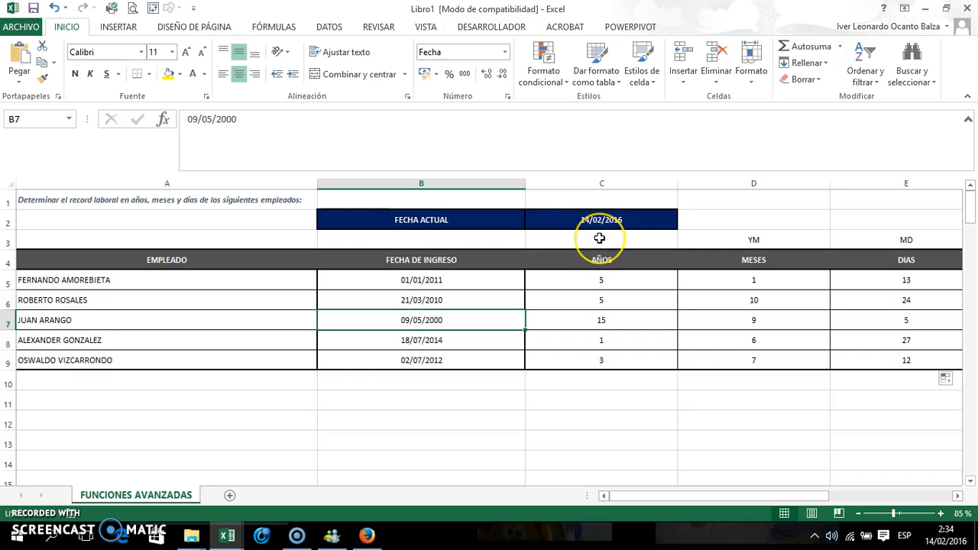
click(935, 334)
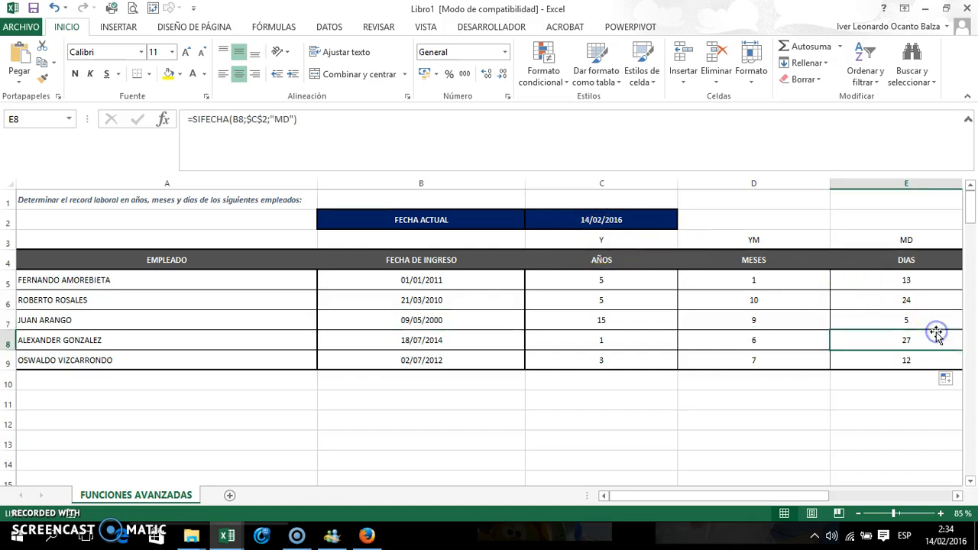
- Start a formula in STATUS cell F5 that joins the years in C5 with the text " Años "
key(Right)
key(Up)
key(Up)
key(Up)
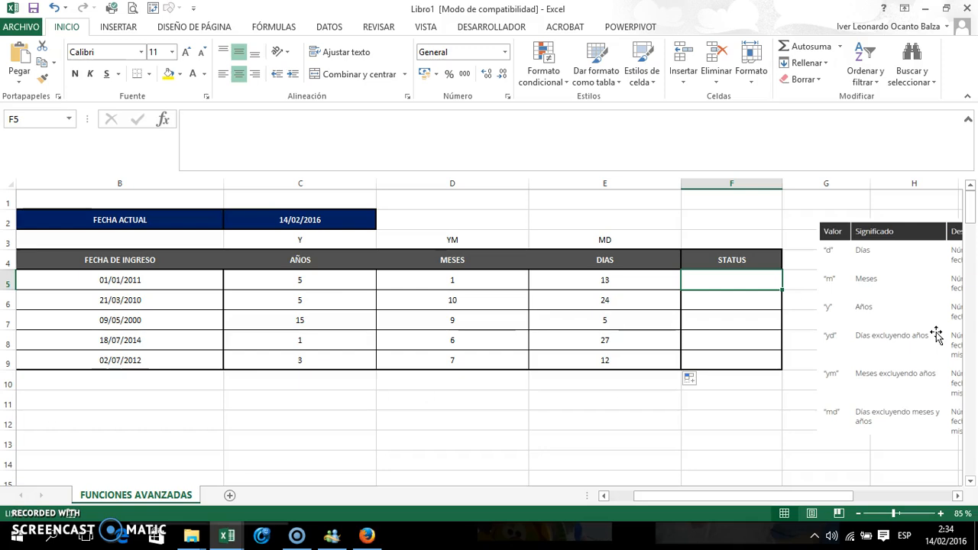
double_click(726, 283)
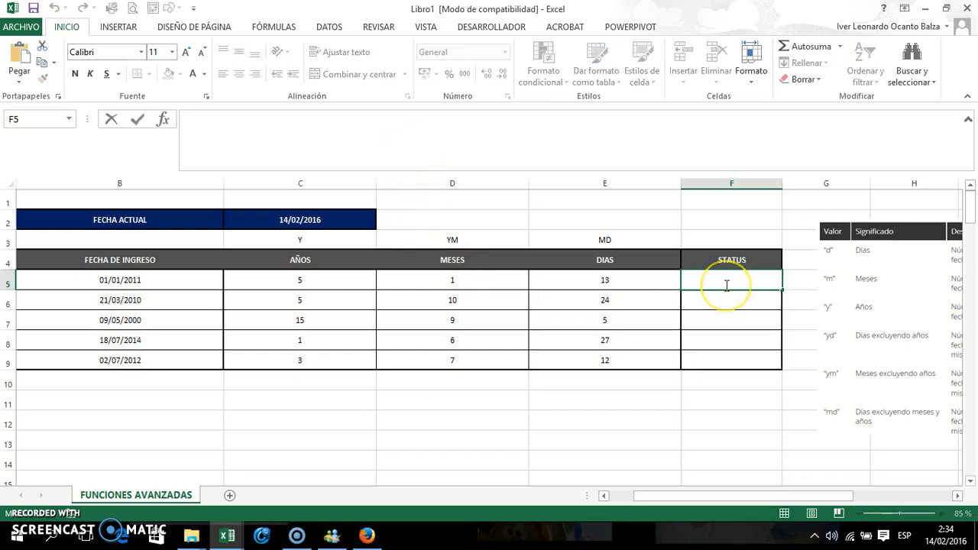
text(=)
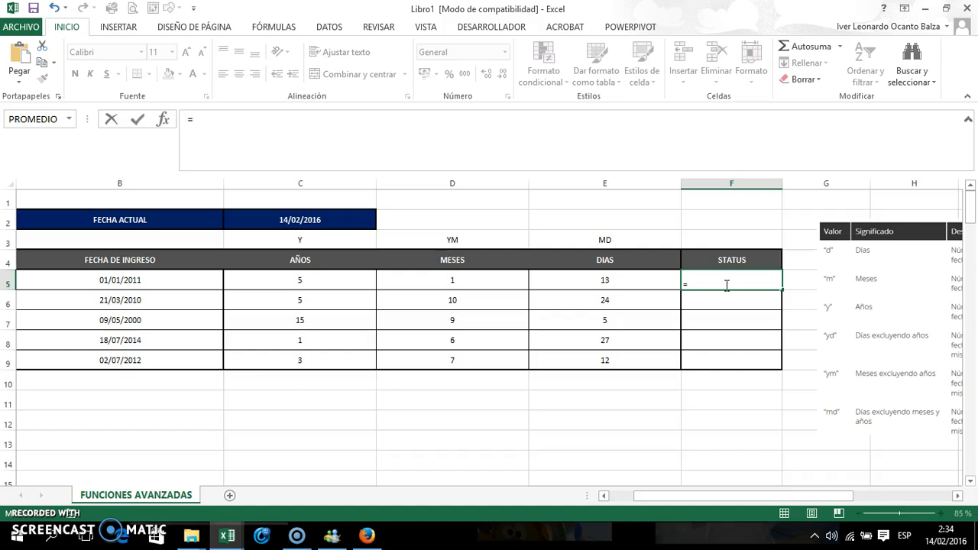
click(350, 281)
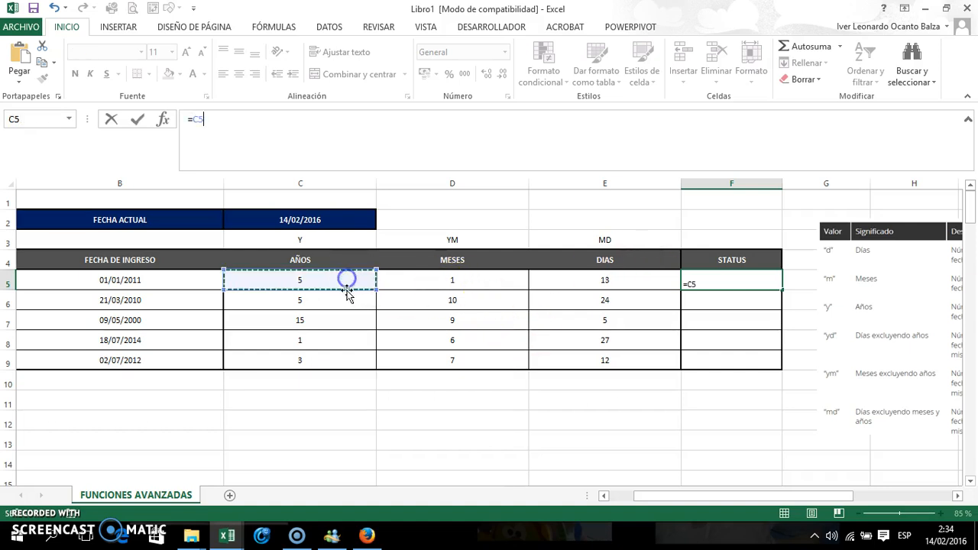
text(&)
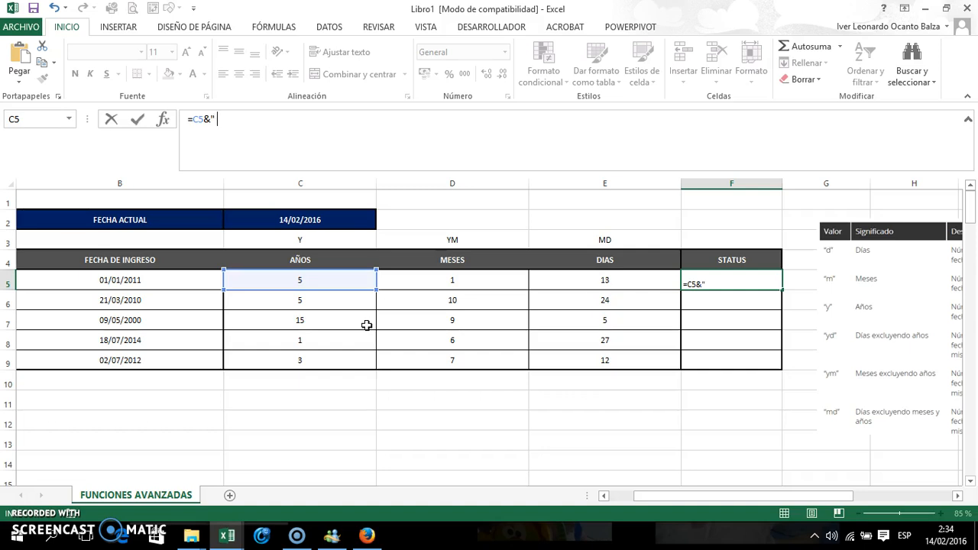
text(Años "&)
- Complete F5's formula with the months and days, giving =C5&" Años "&D5&" Meses "&E5&" Dias"
click(458, 281)
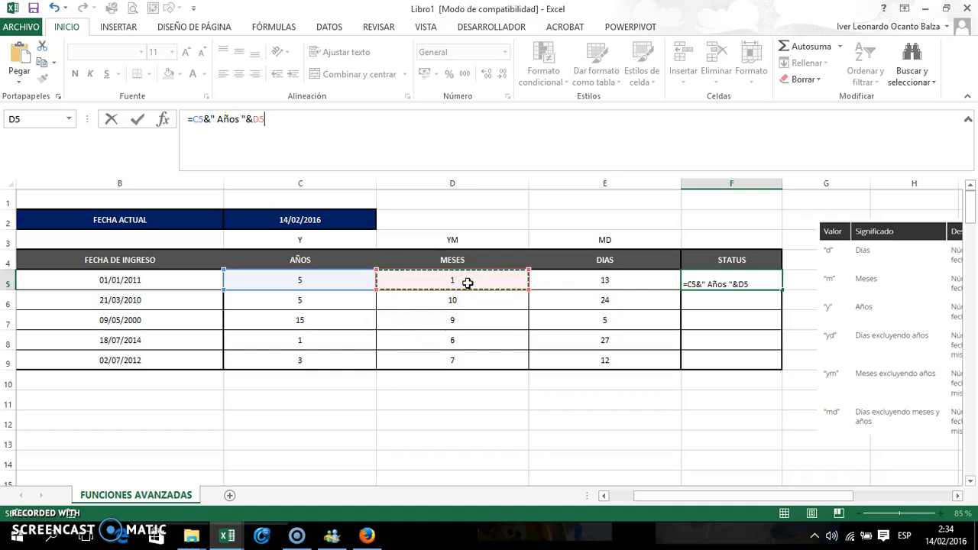
text(&" M)
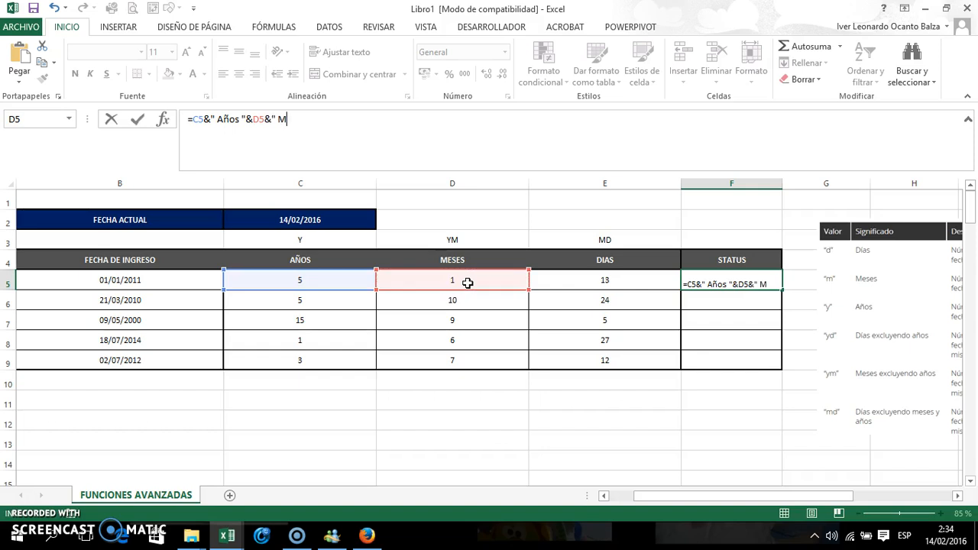
text(eses)
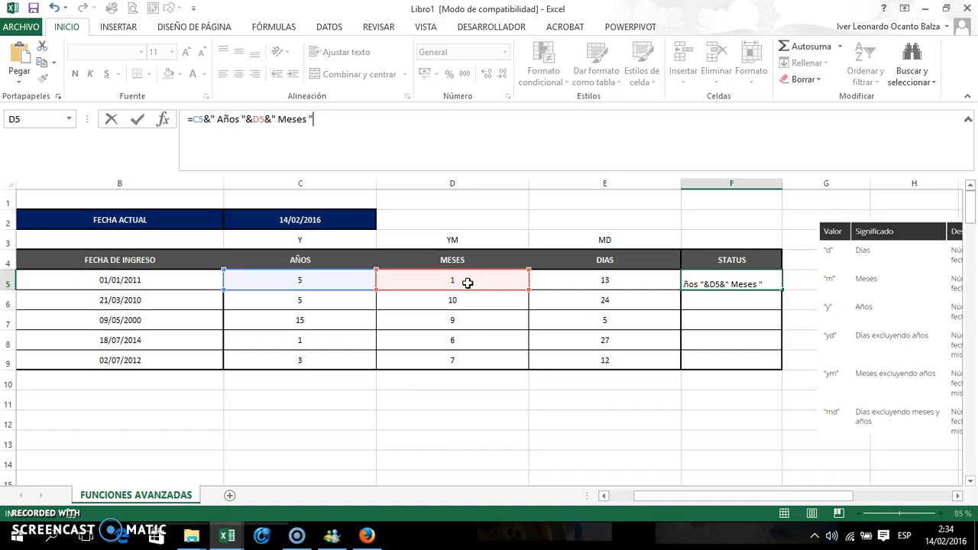
text( "&)
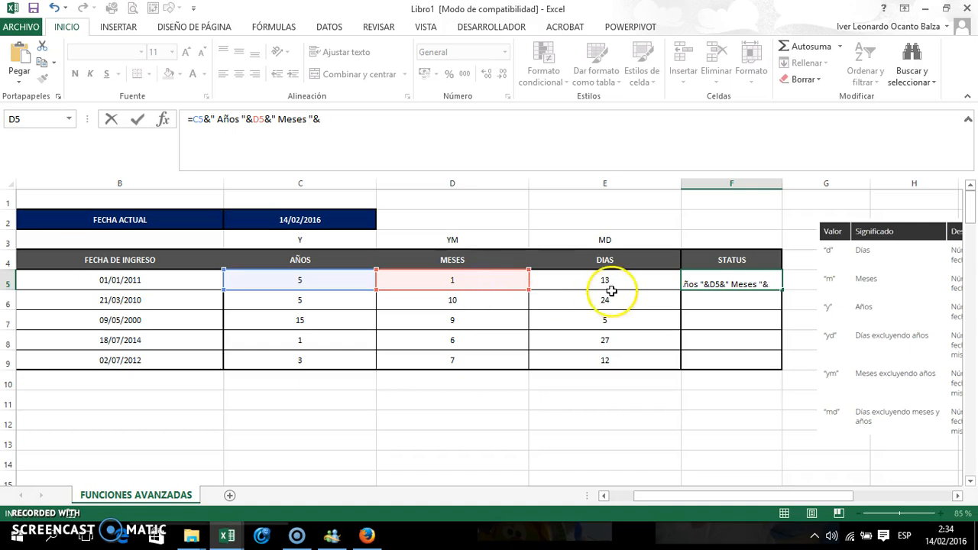
click(611, 282)
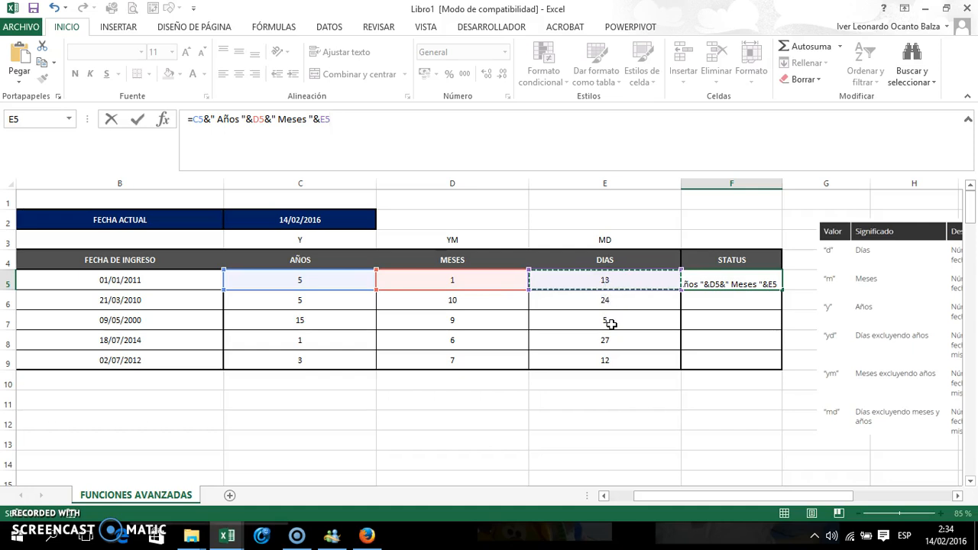
text(&)
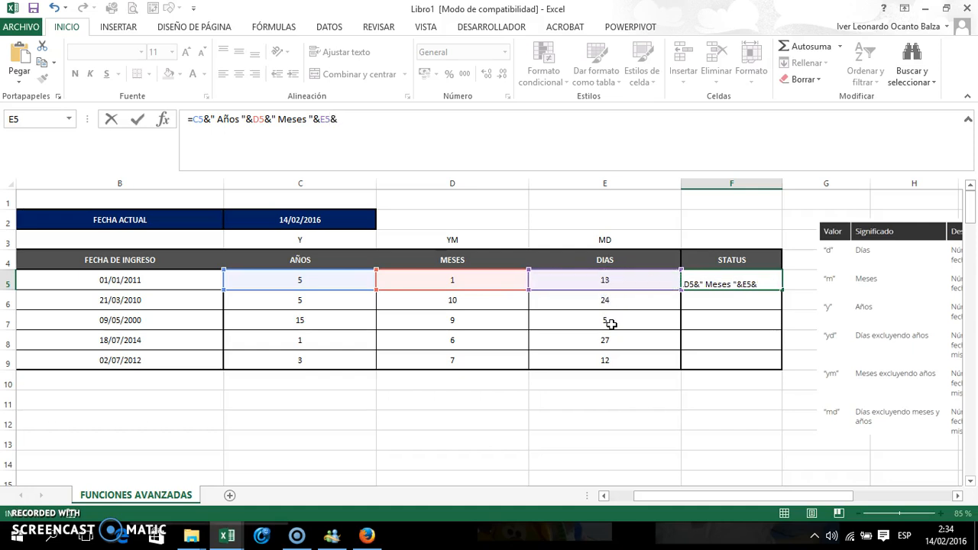
text(" Dias")
key(Return)
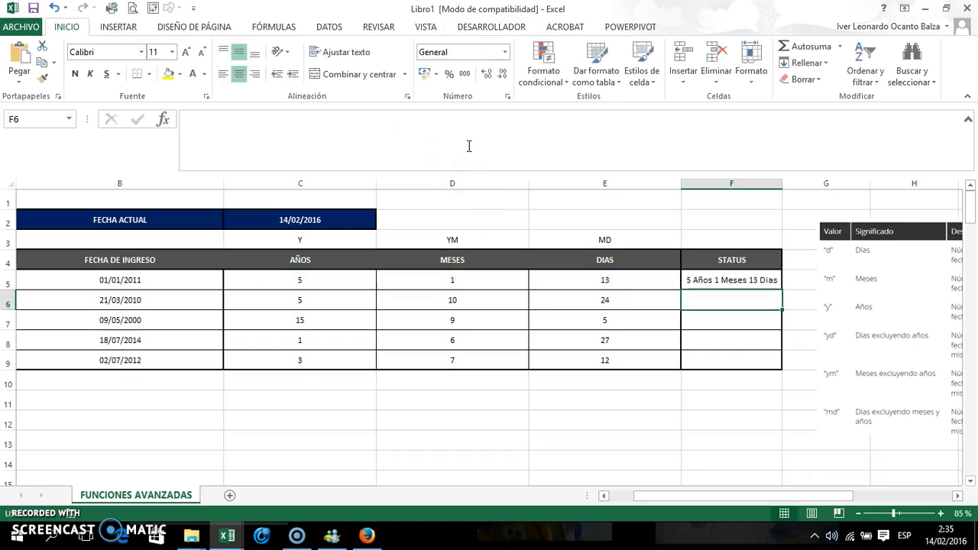
- Fill the STATUS formula from F5 down to F9 without copying the formatting
click(709, 279)
double_click(782, 290)
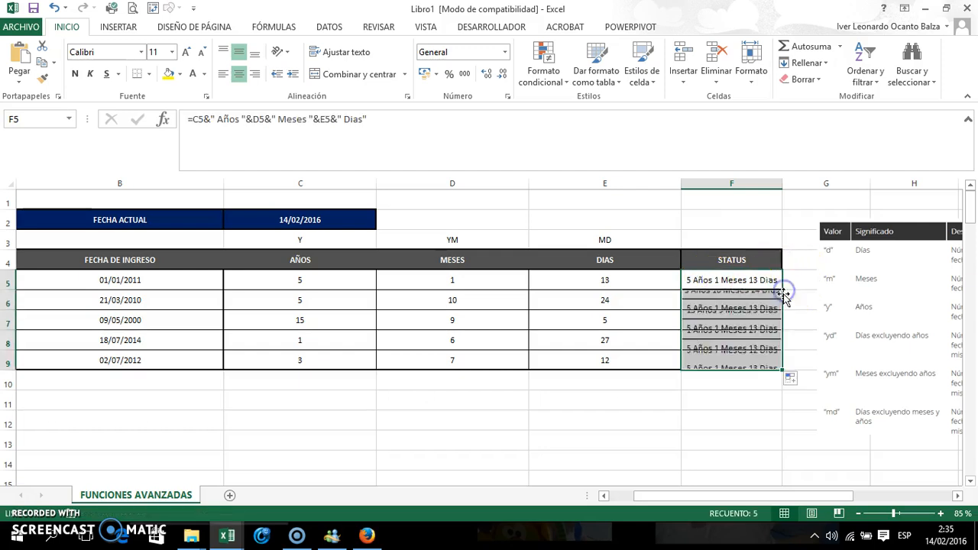
click(791, 378)
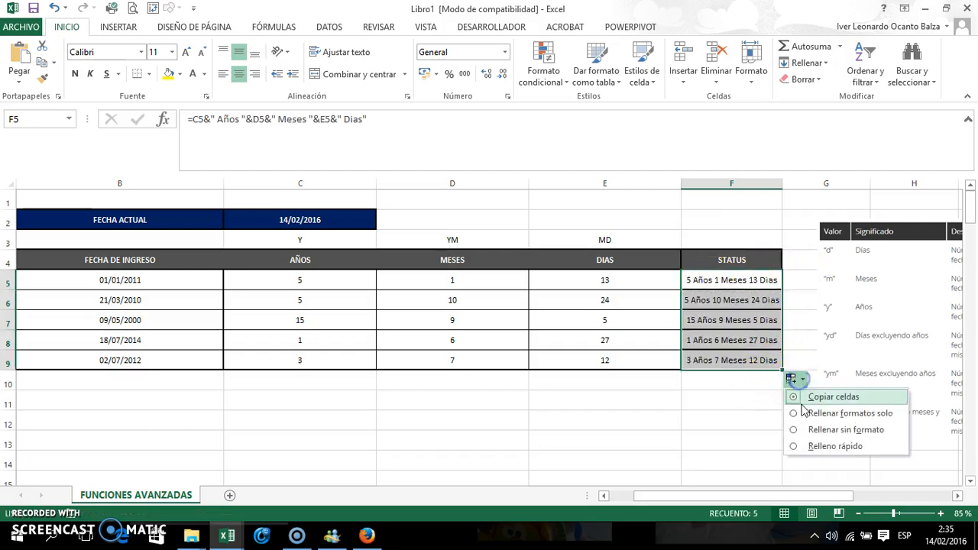
click(812, 429)
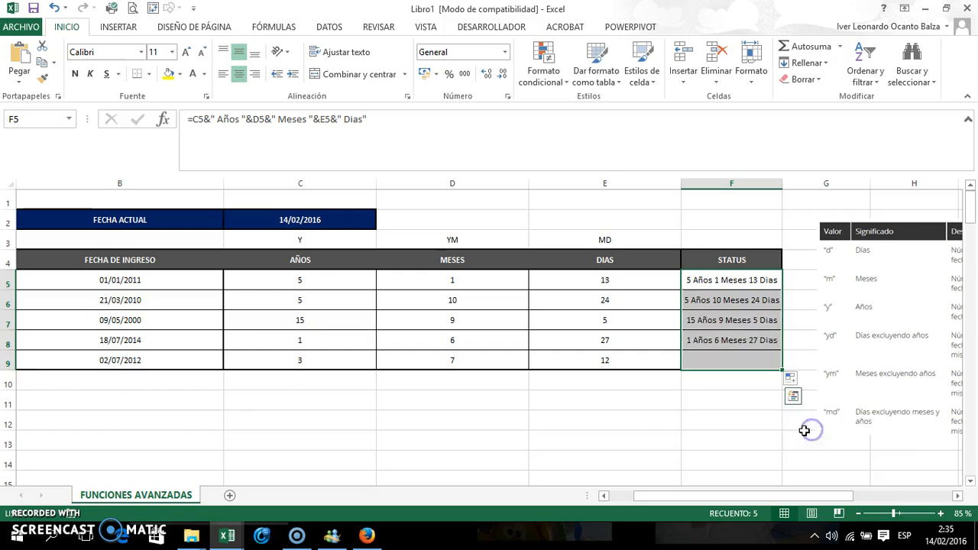
click(723, 280)
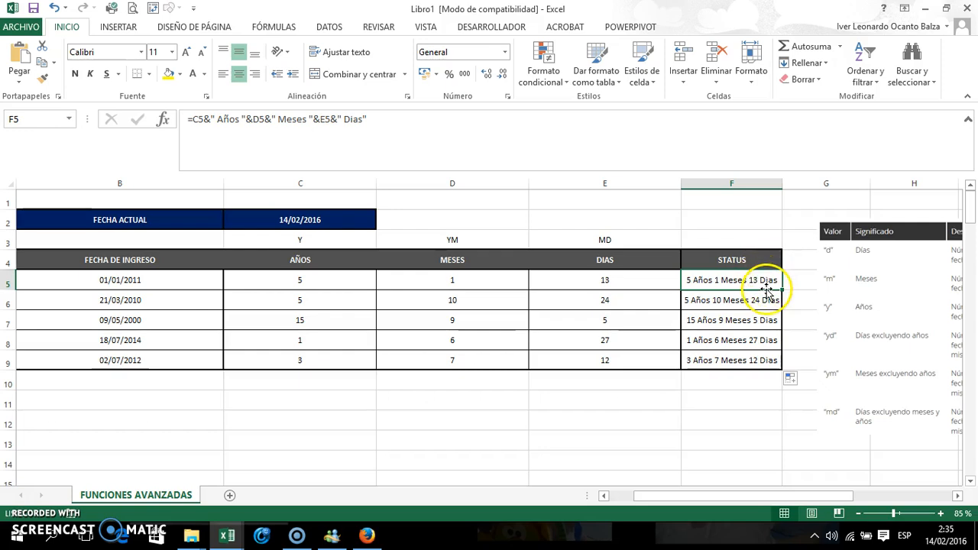
click(476, 291)
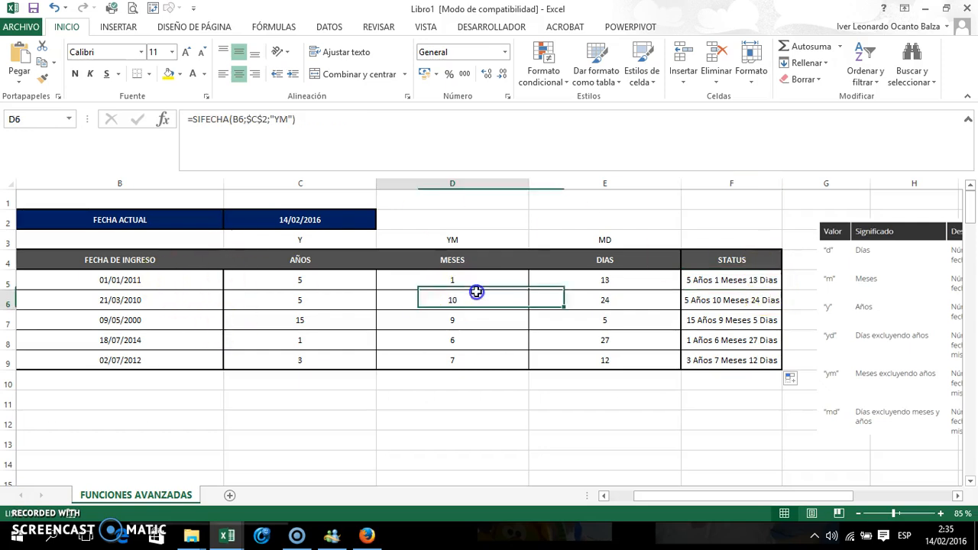
- Review row 5 from the employee's name in column A across to the combined STATUS text in F5
key(Left)
key(Left)
key(Left)
key(Up)
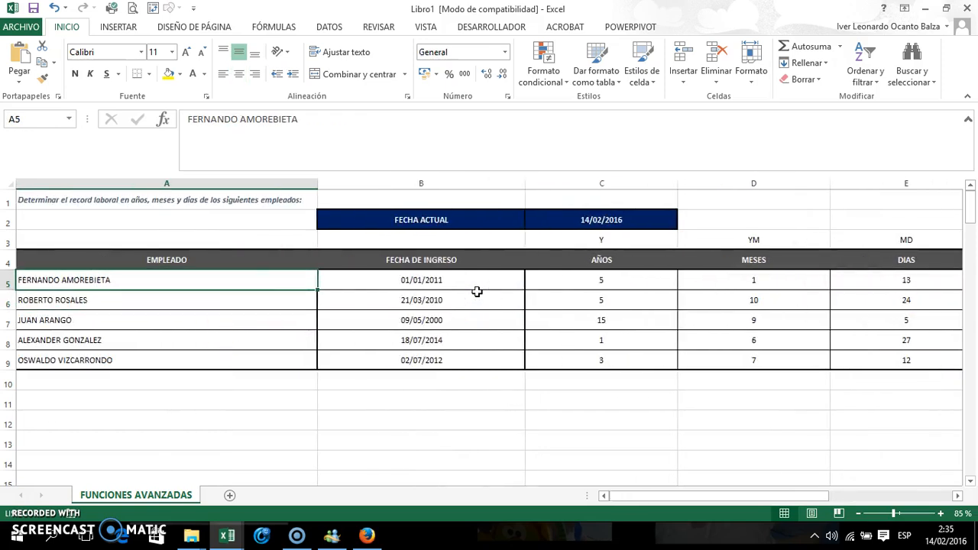
key(Right)
key(Right)
key(Right)
key(Right)
key(Right)
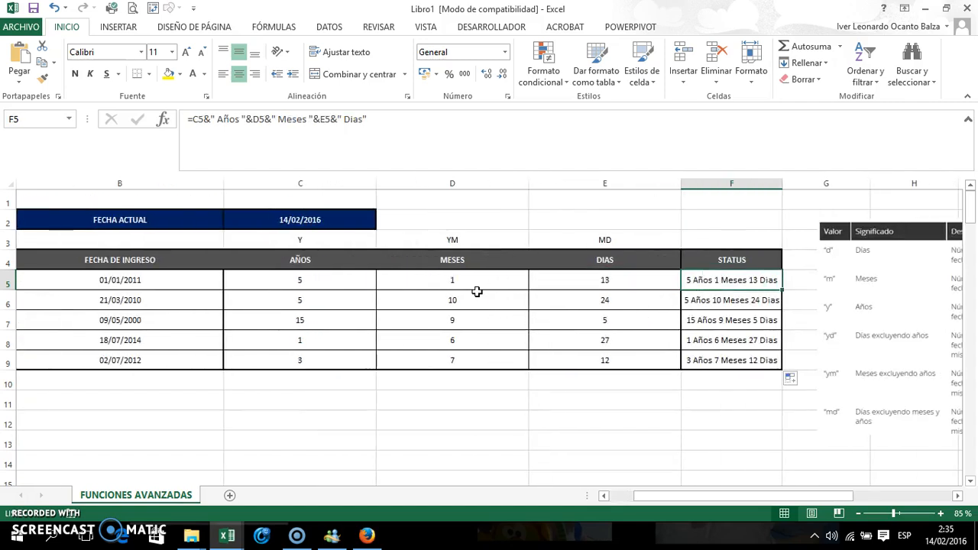
- Look over the AÑOS results in column C, from row 5 down past row 9 and back
key(Left)
key(Left)
key(Left)
key(Down)
key(Down)
key(Down)
key(Down)
key(Down)
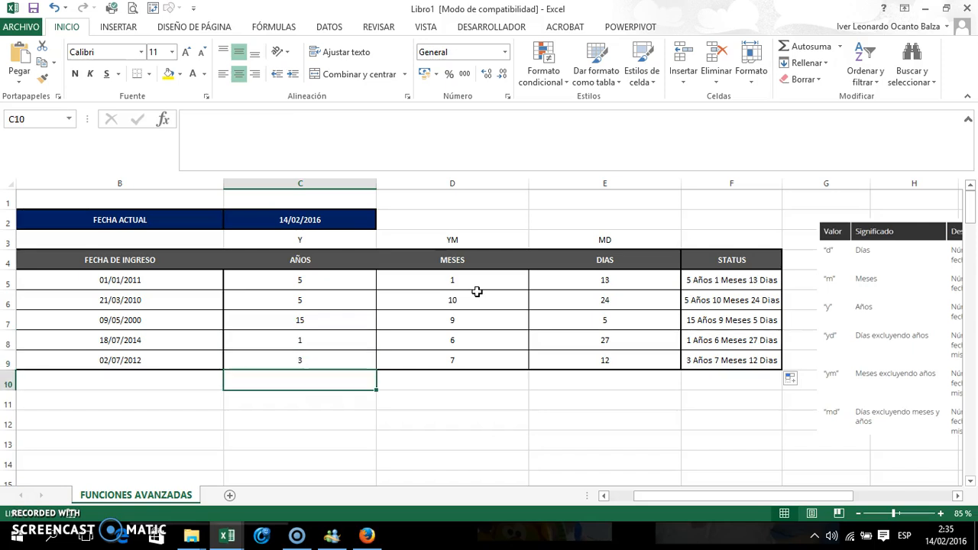
key(Up)
key(Up)
key(Up)
key(Up)
key(Up)
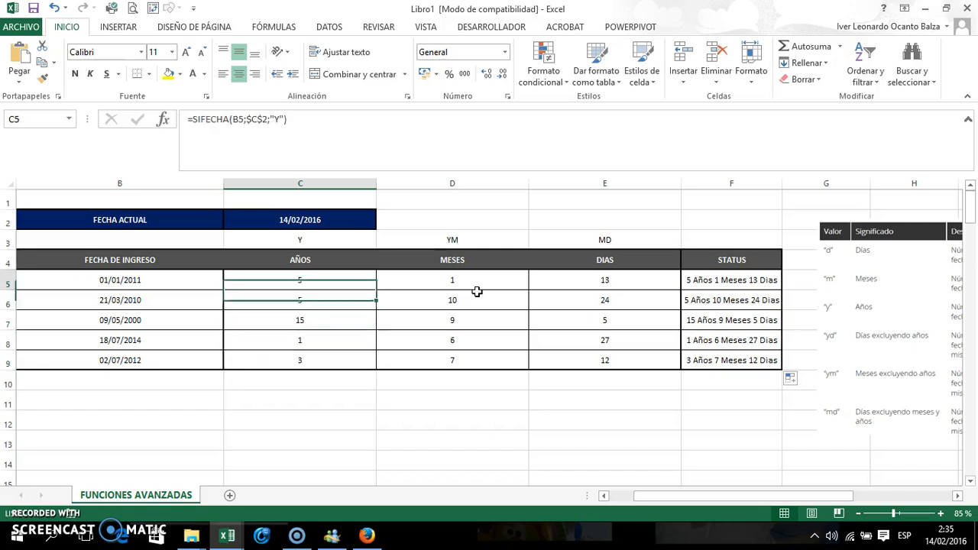
- Re-enter the years formula in AÑOS cell C5 as =SIFECHA(B5;C2;"y"), using the hire date and the current date
text(=)
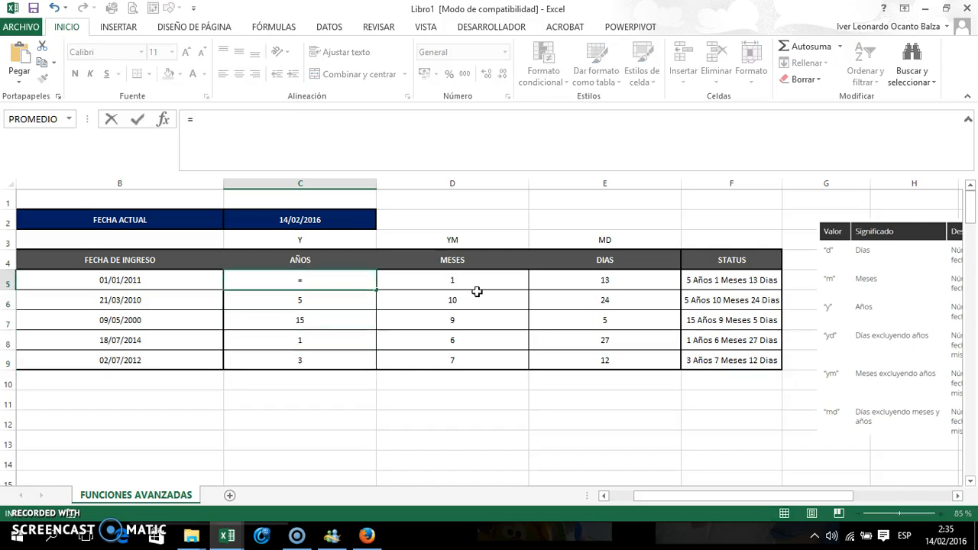
text(sifecha)
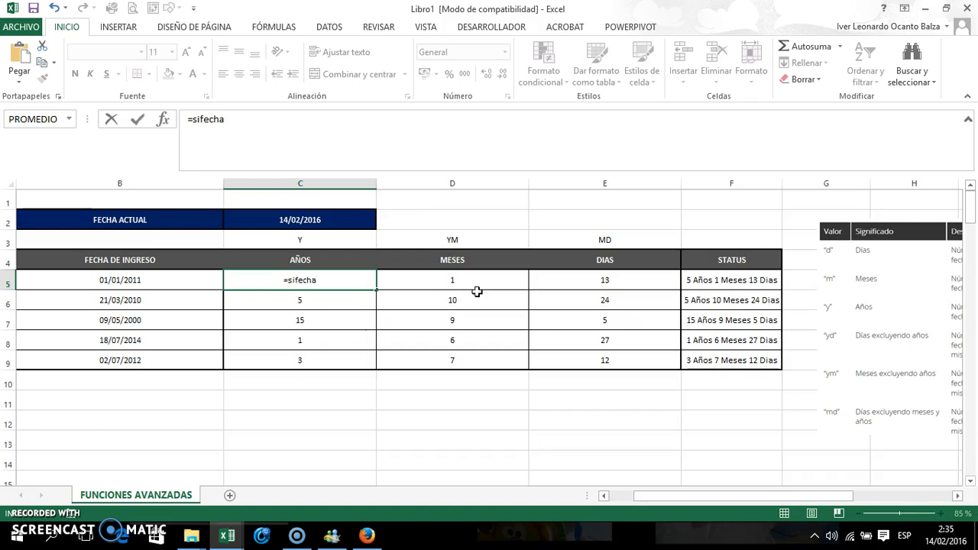
text(()
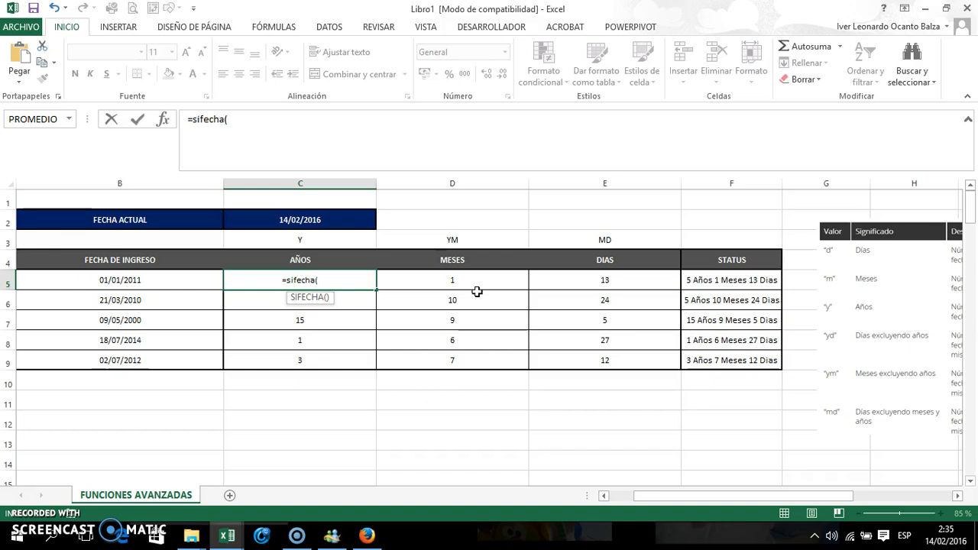
click(272, 136)
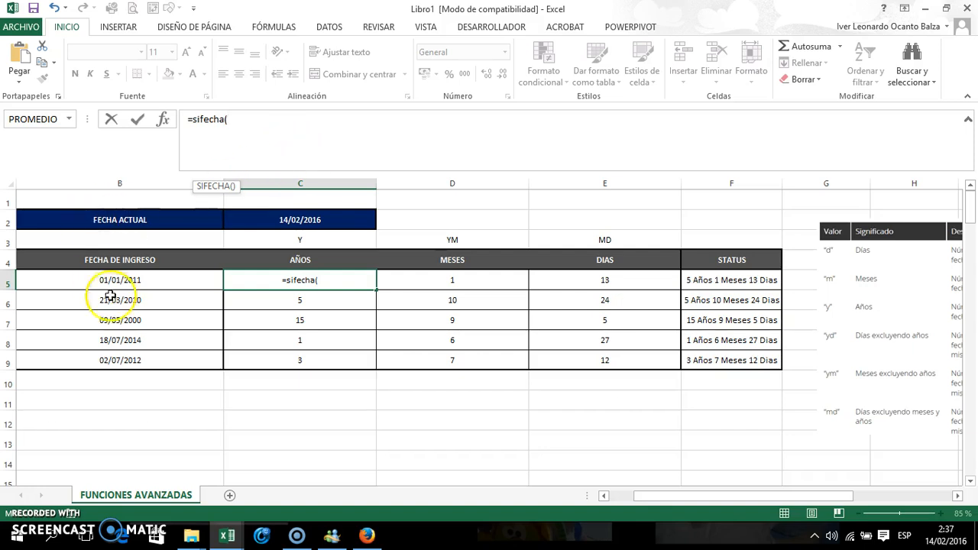
click(139, 282)
text(;)
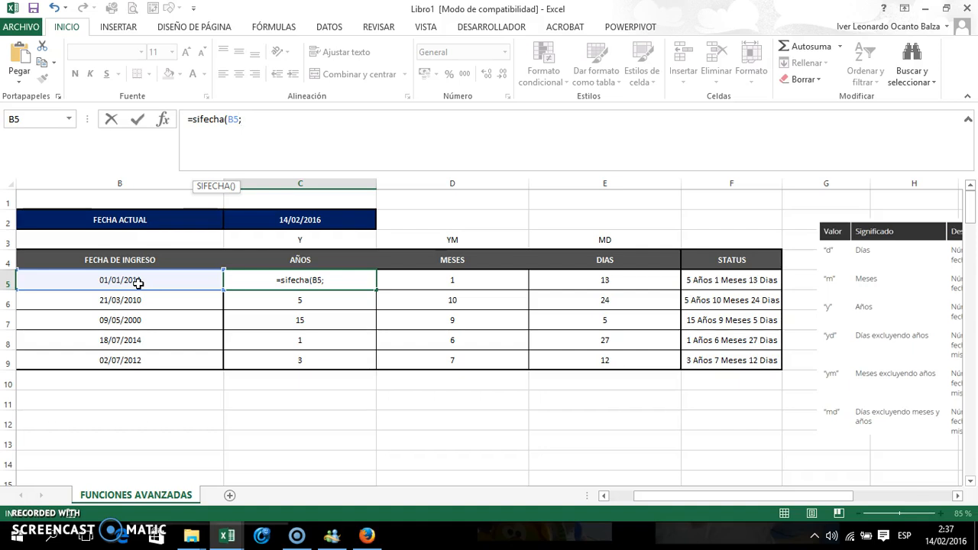
click(308, 227)
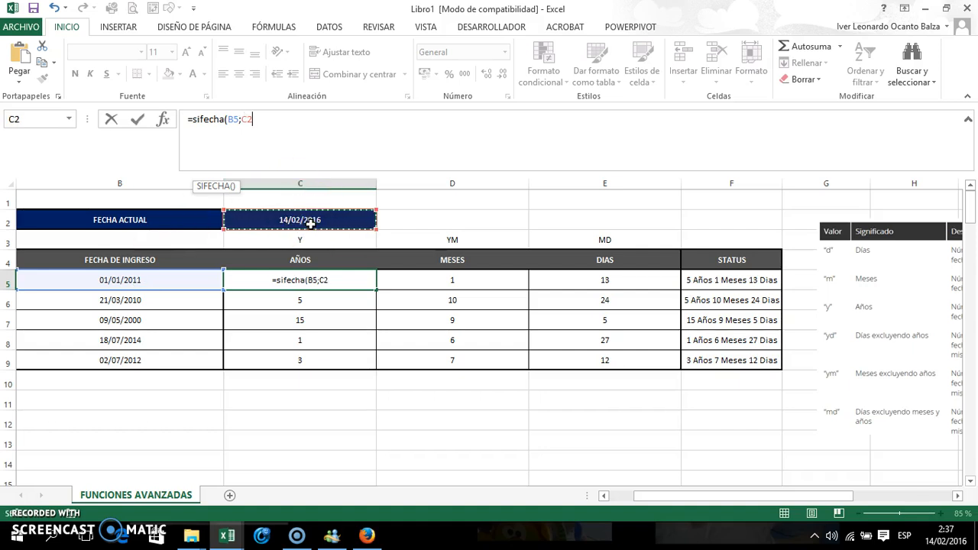
text(;"y")
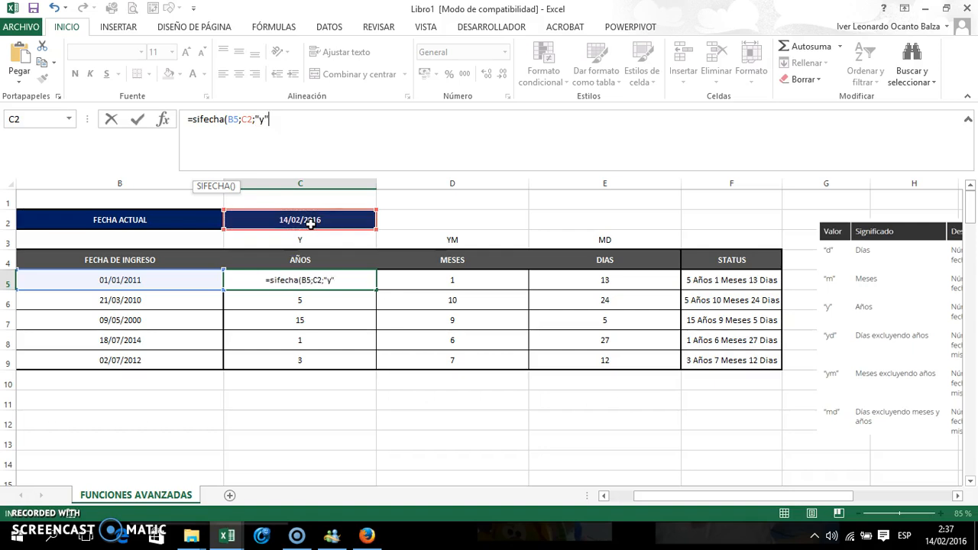
key(Return)
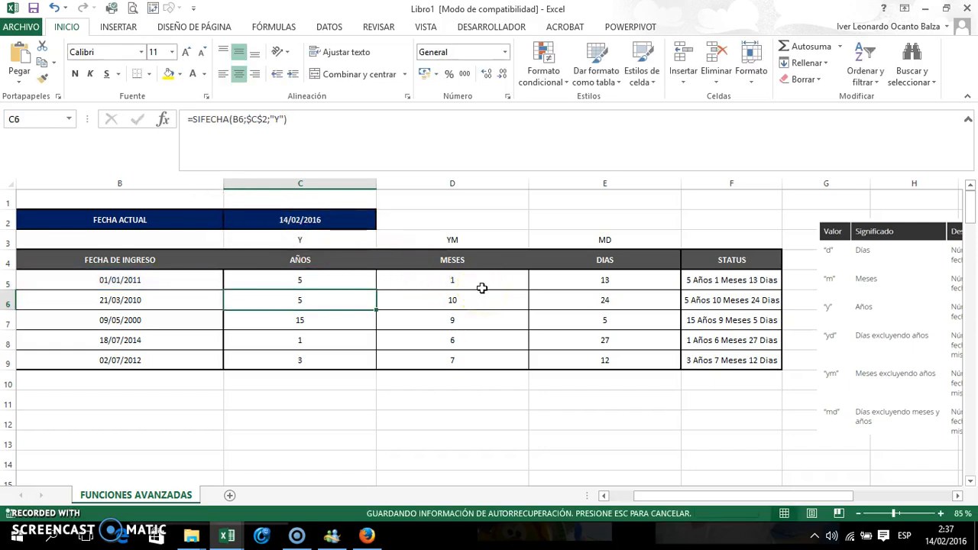
- Review the finished table from the EMPLEADO heading through row 5 to the STATUS formula in F5
key(ctrl+Home)
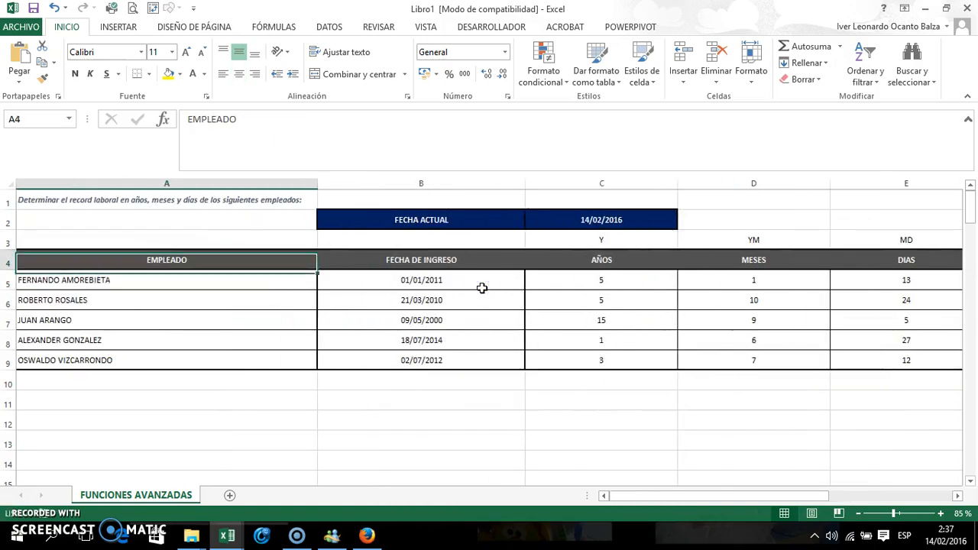
key(Up)
key(Up)
key(Up)
key(Down)
key(Down)
key(Down)
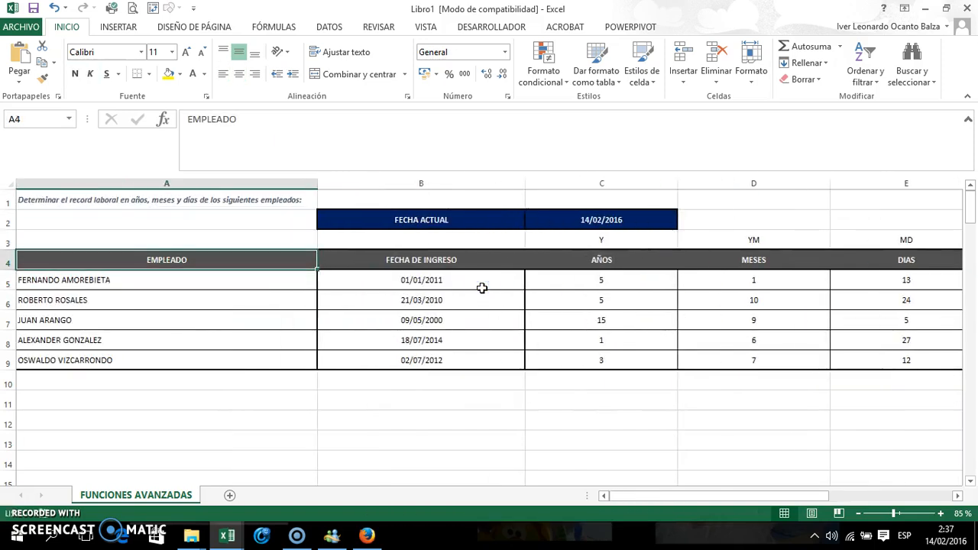
key(Down)
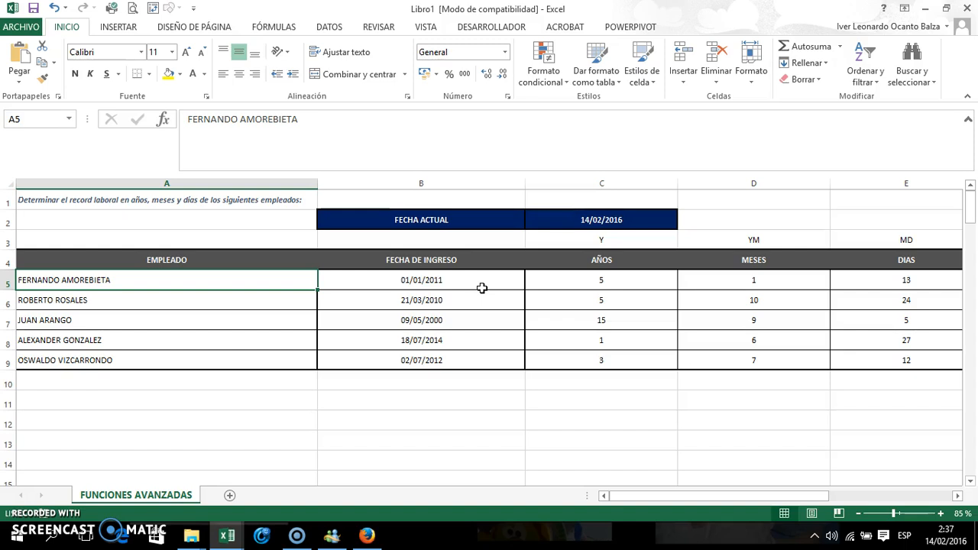
key(Right)
key(Right)
key(Right)
key(Right)
key(Right)
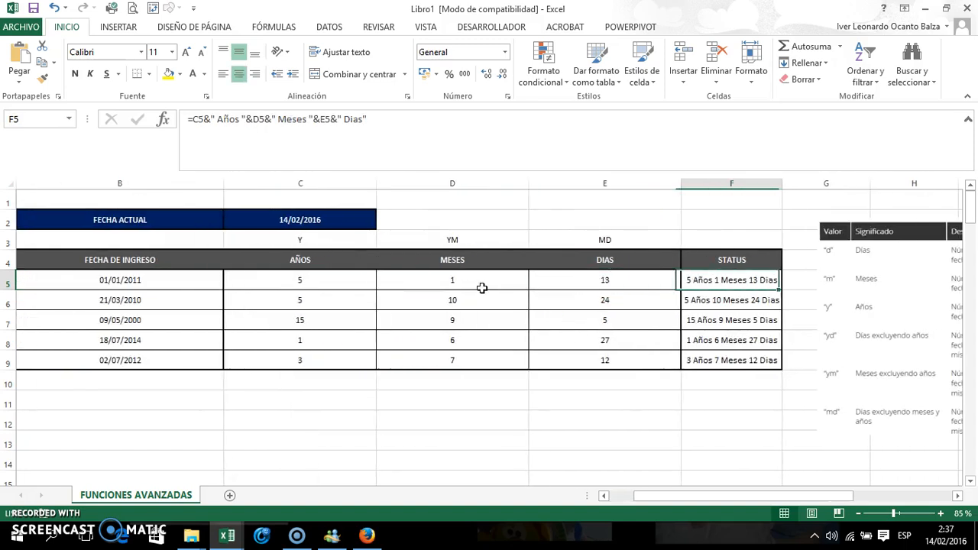